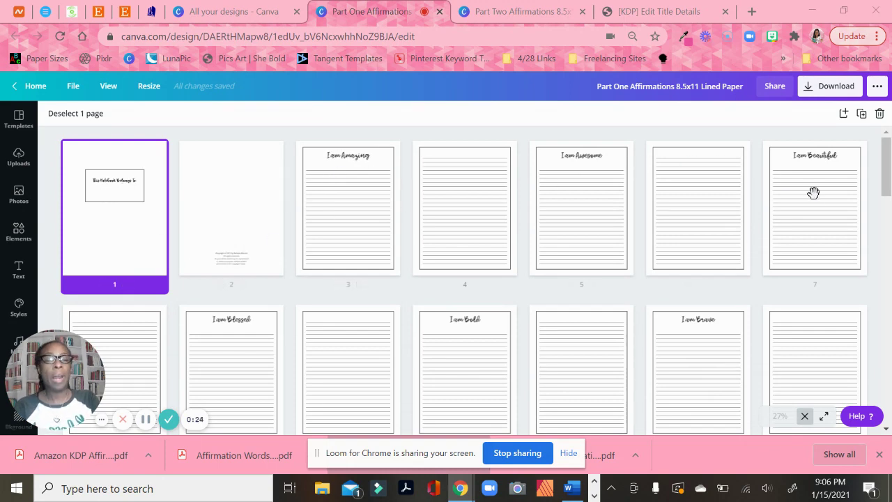
# Review the lined affirmation pages in the Part One and Part Two Affirmations 8.5x11 Lined Paper designs.
pyautogui.moveTo(887, 156); pyautogui.dragTo(889, 160)
pyautogui.scroll(-1, 887, 160)
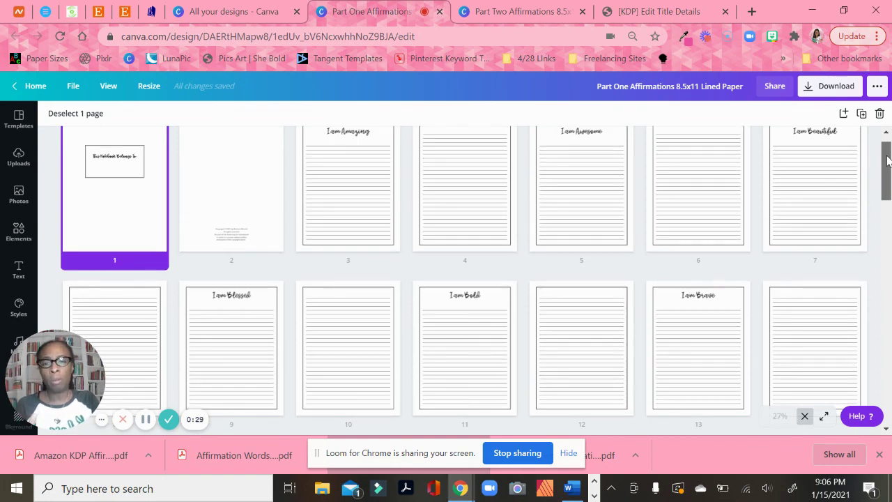
pyautogui.moveTo(887, 160); pyautogui.dragTo(347, 184)
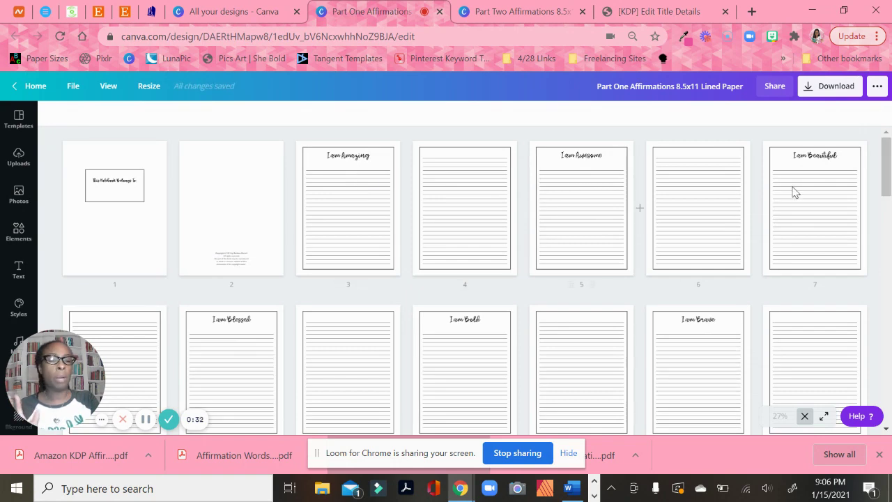
pyautogui.scroll(-3, 558, 340)
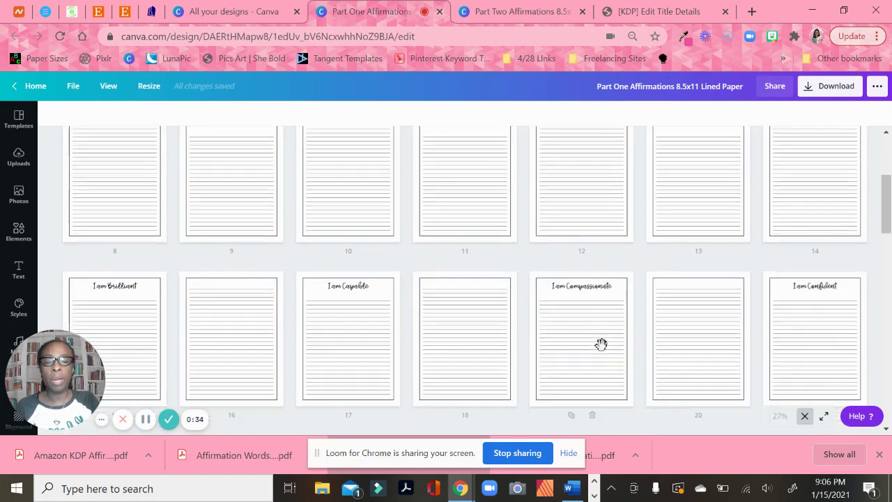
pyautogui.scroll(-2, 601, 344)
pyautogui.click(528, 21)
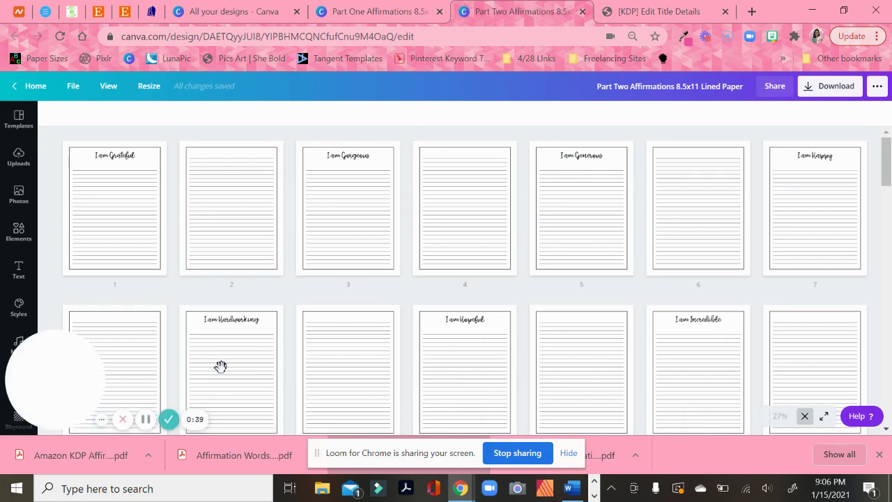
pyautogui.scroll(-3, 488, 366)
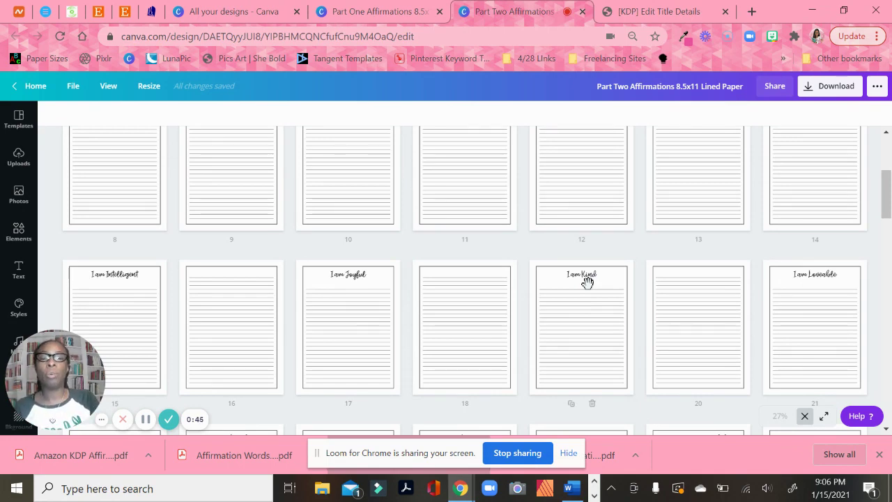
pyautogui.moveTo(408, 204)
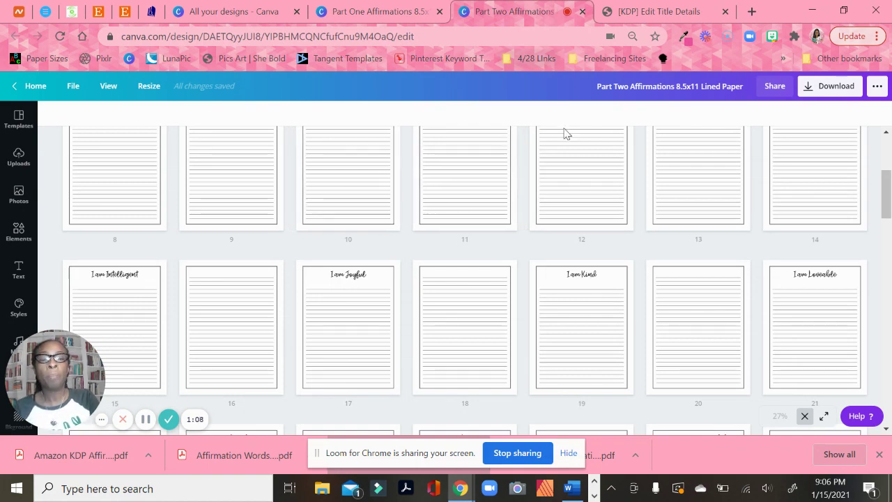
pyautogui.scroll(3, 362, 220)
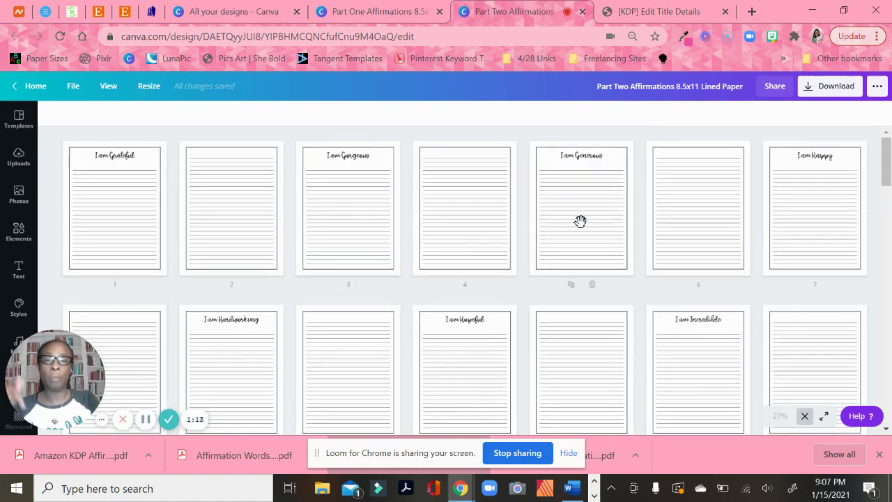
# Switch to Kindle Direct Publishing and review the notebook's paperback details, from language and title through author, description, publishing rights and keywords.
pyautogui.click(654, 15)
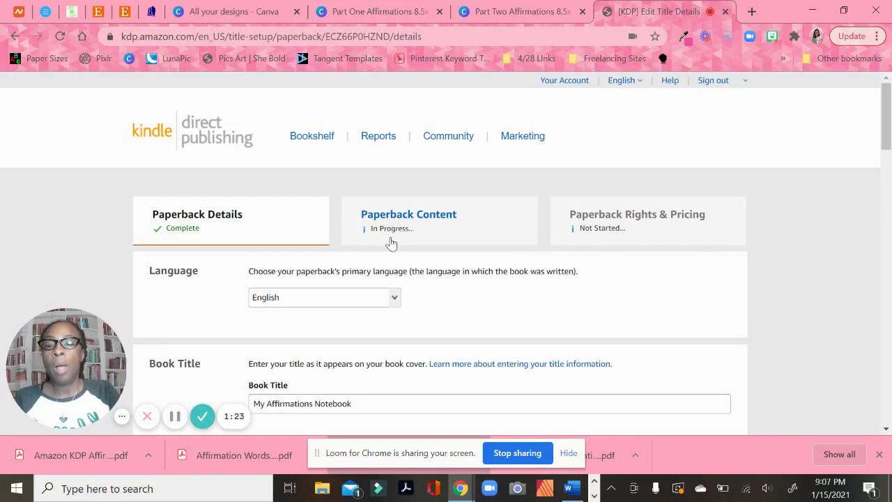
pyautogui.scroll(-2, 394, 241)
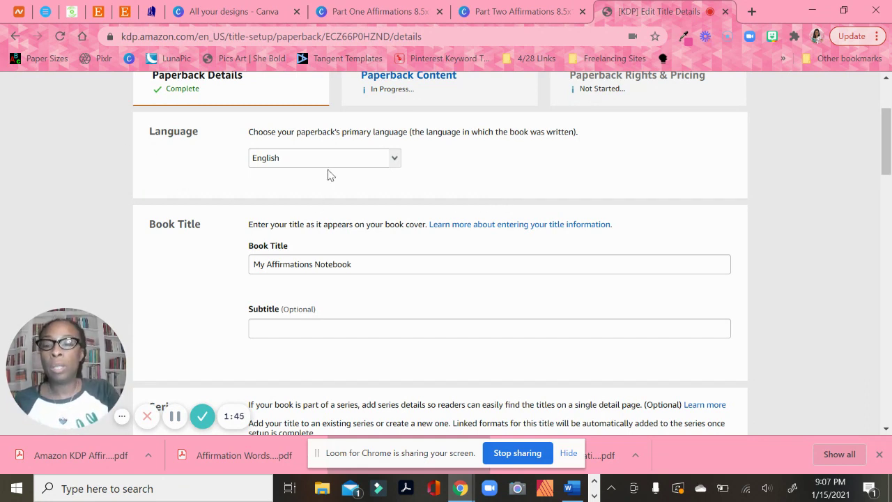
pyautogui.scroll(-2, 315, 269)
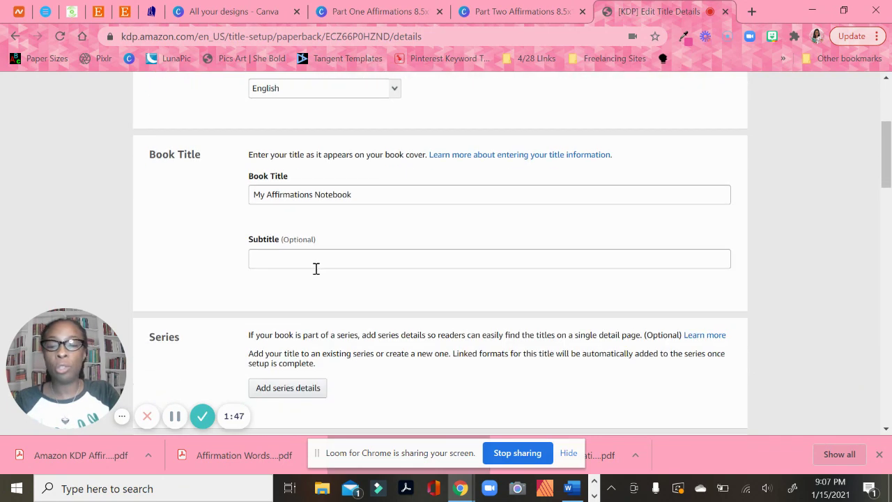
pyautogui.scroll(-2, 359, 234)
pyautogui.scroll(-2, 380, 251)
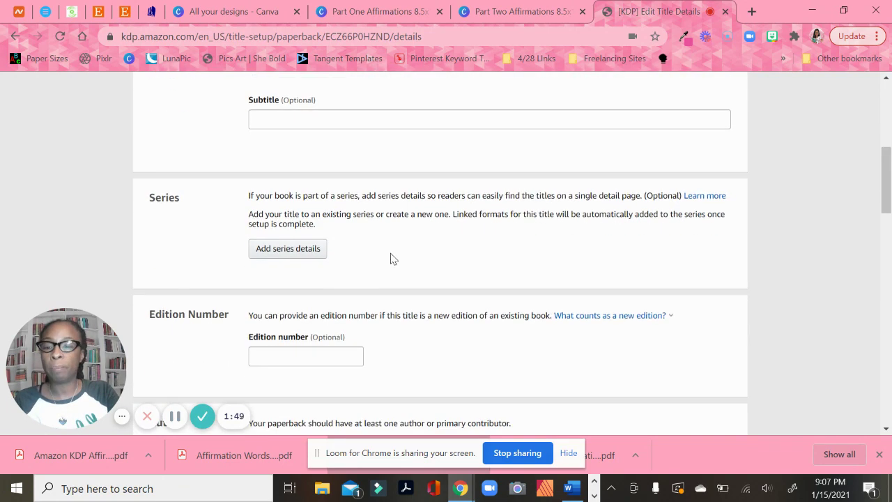
pyautogui.scroll(-4, 481, 244)
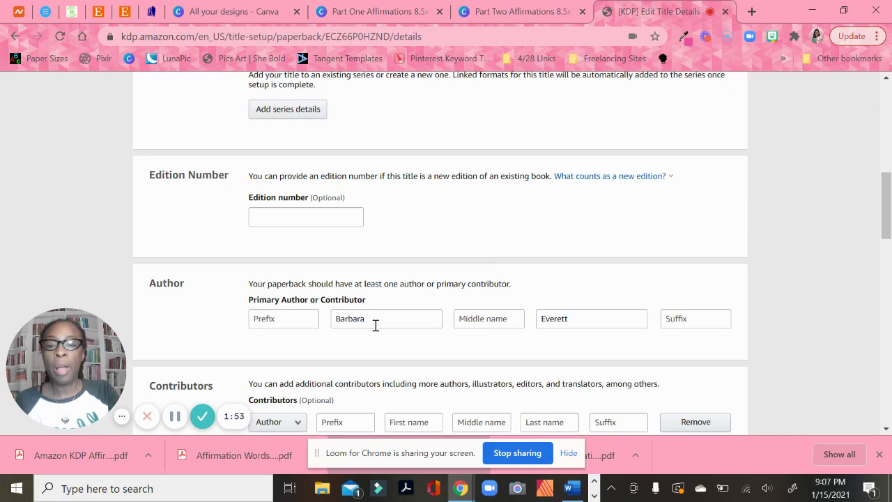
pyautogui.scroll(-2, 375, 325)
pyautogui.scroll(-2, 388, 299)
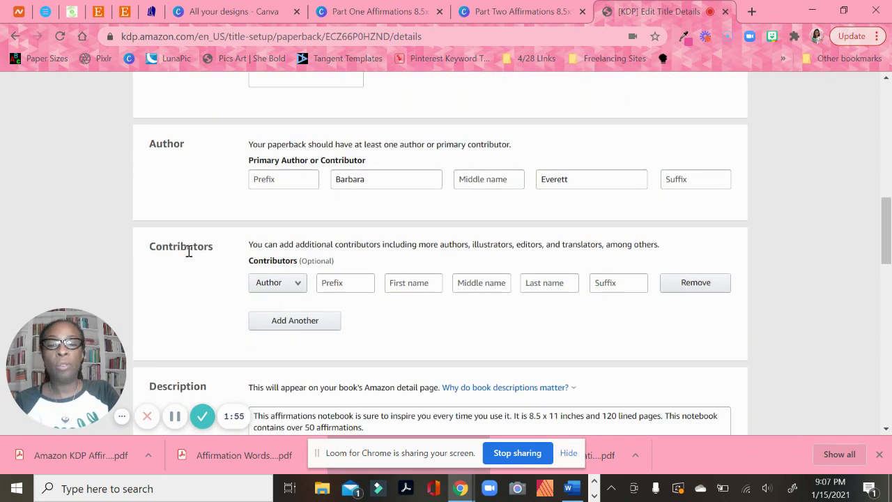
pyautogui.scroll(-4, 370, 261)
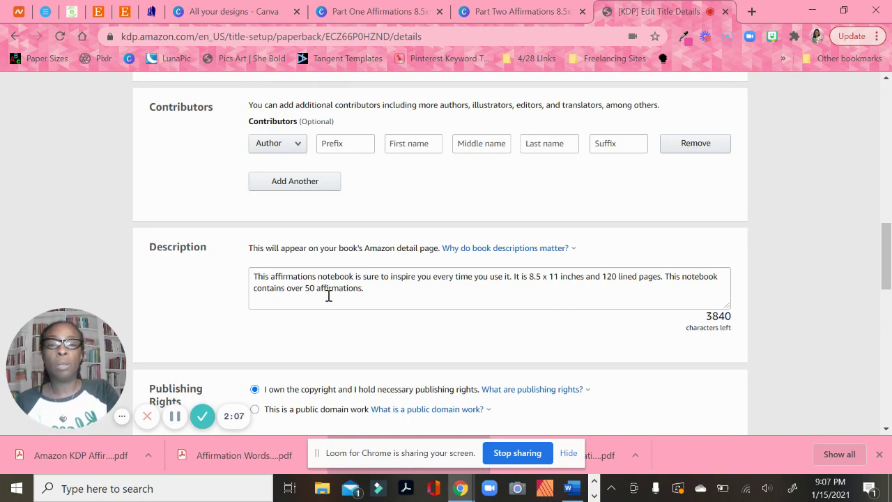
pyautogui.scroll(-2, 355, 297)
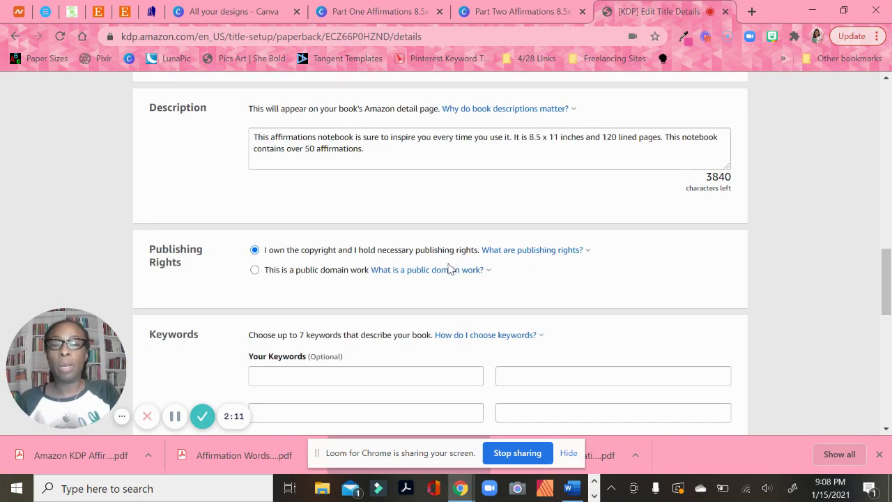
pyautogui.scroll(-2, 444, 269)
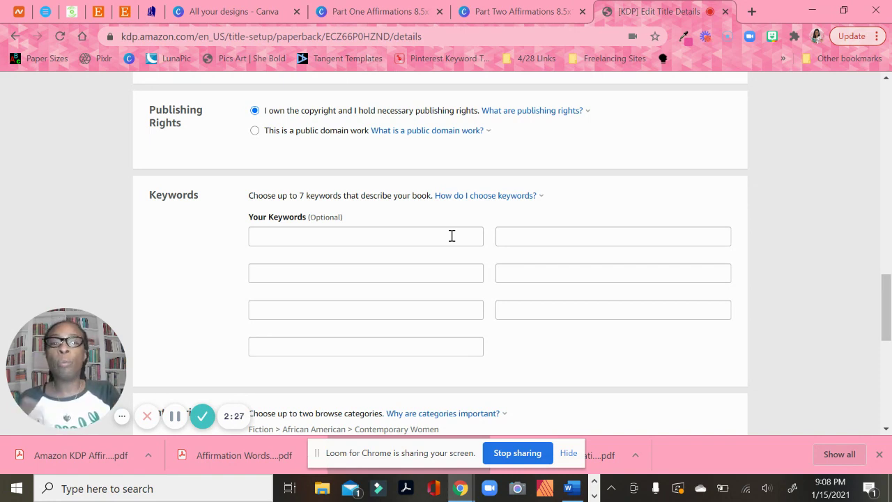
pyautogui.scroll(-1, 384, 267)
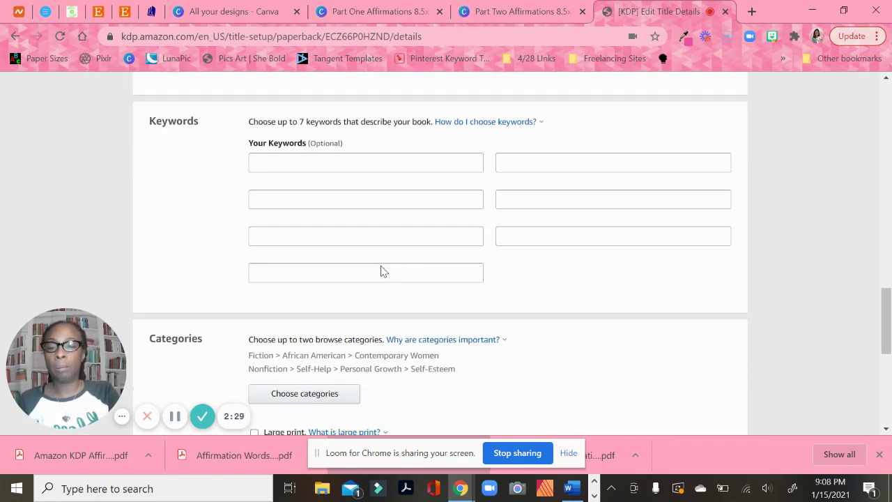
# Open the book's category selection and remove Fiction > African American > Contemporary Women from the selected categories.
pyautogui.scroll(-2, 382, 271)
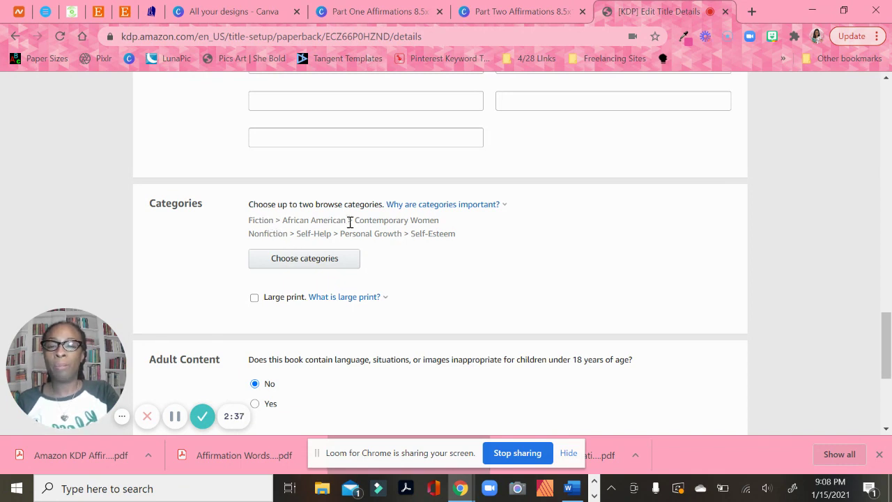
pyautogui.click(300, 268)
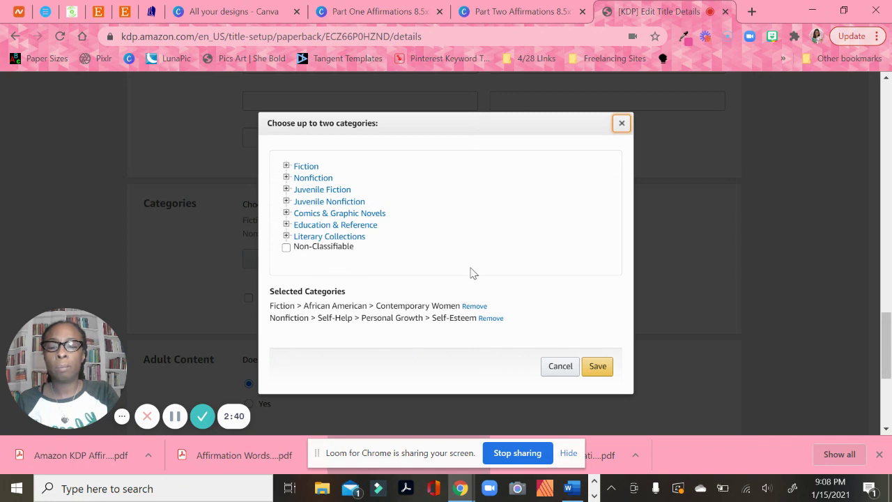
pyautogui.click(474, 307)
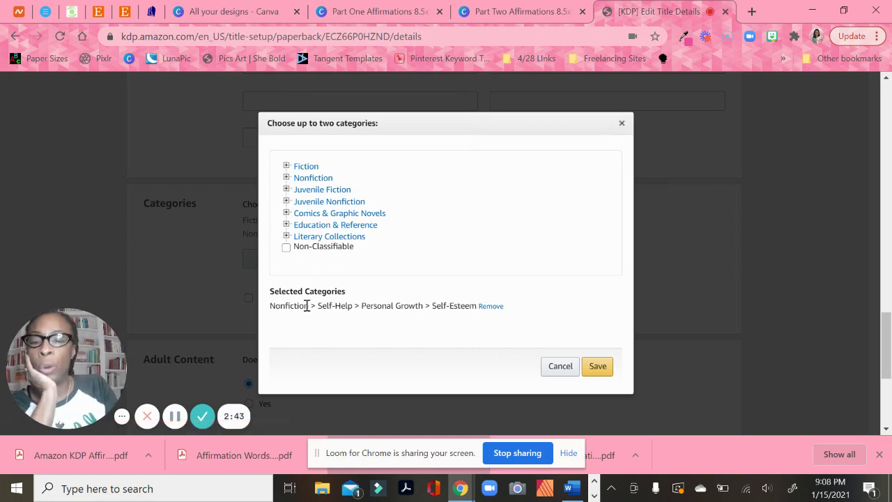
# Expand the Nonfiction category and look through its subcategories for a suitable second category.
pyautogui.click(287, 179)
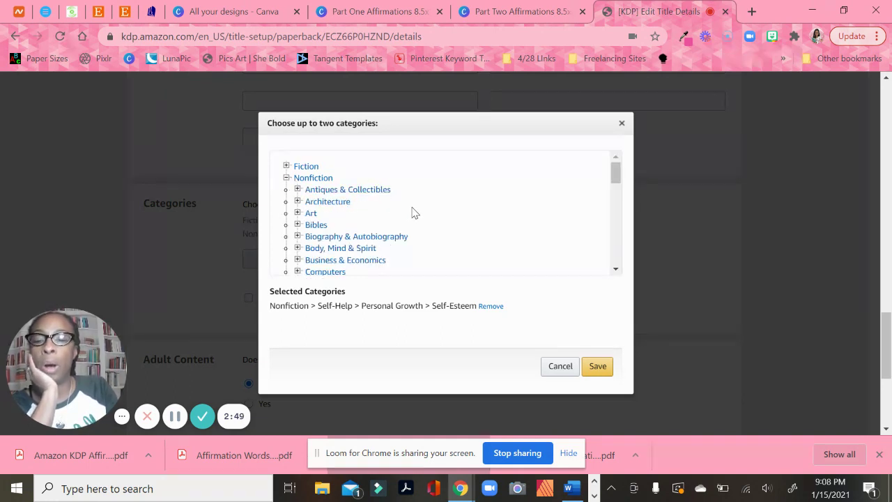
pyautogui.scroll(-1, 412, 212)
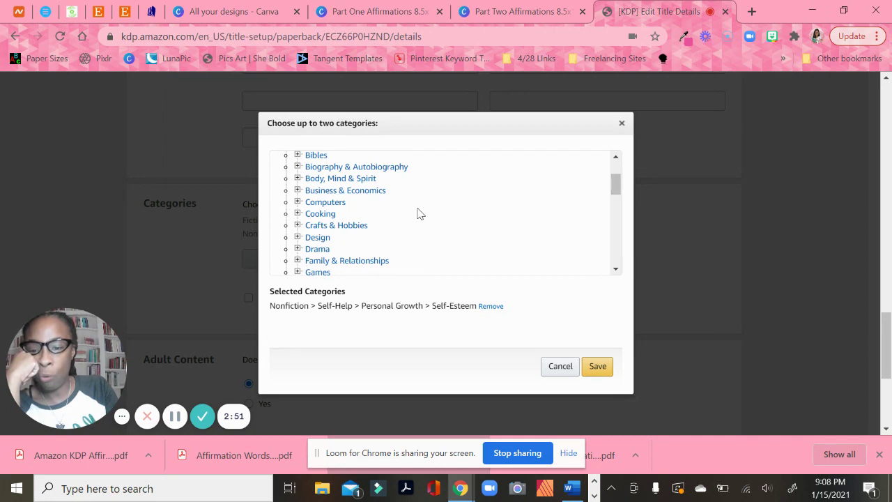
pyautogui.scroll(-1, 420, 213)
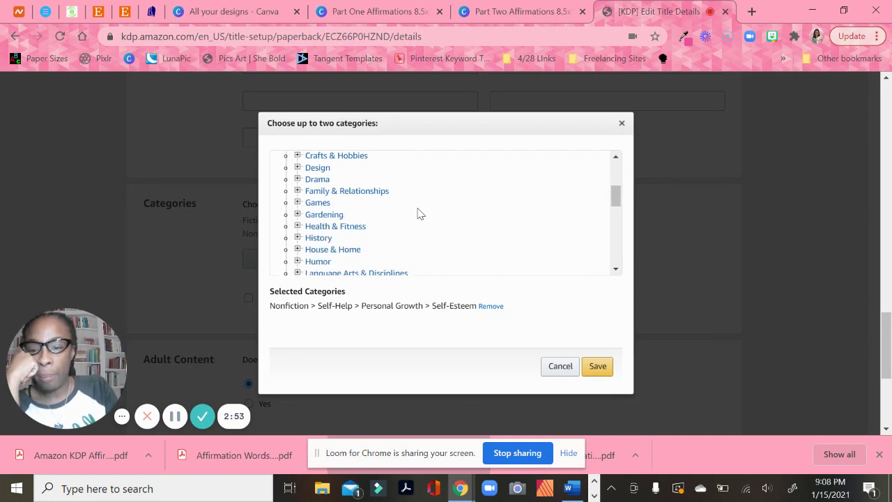
pyautogui.scroll(-1, 420, 214)
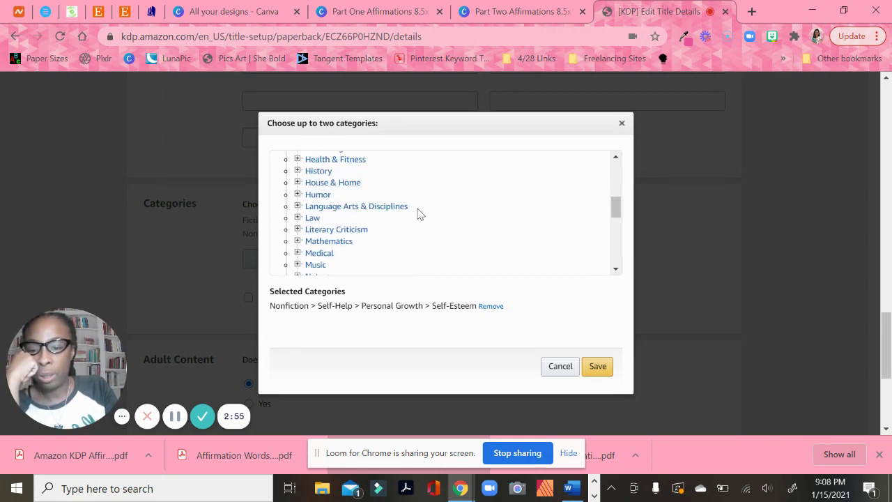
pyautogui.scroll(-1, 421, 214)
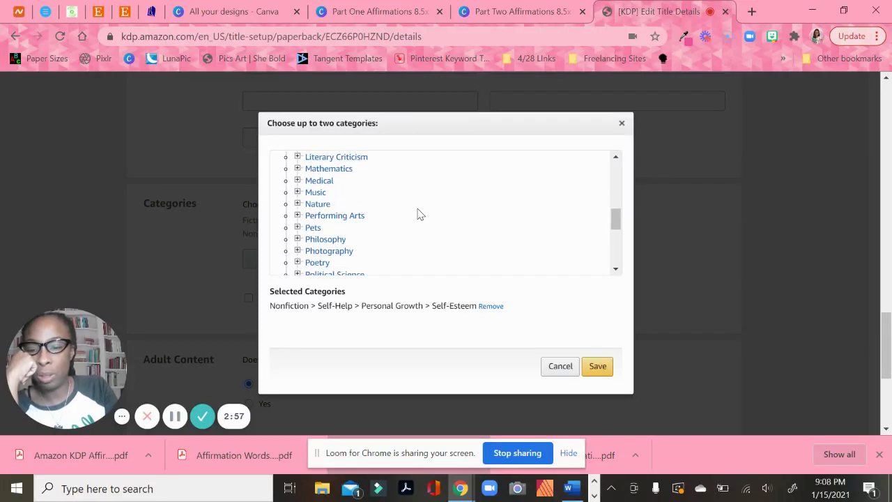
pyautogui.scroll(-1, 420, 214)
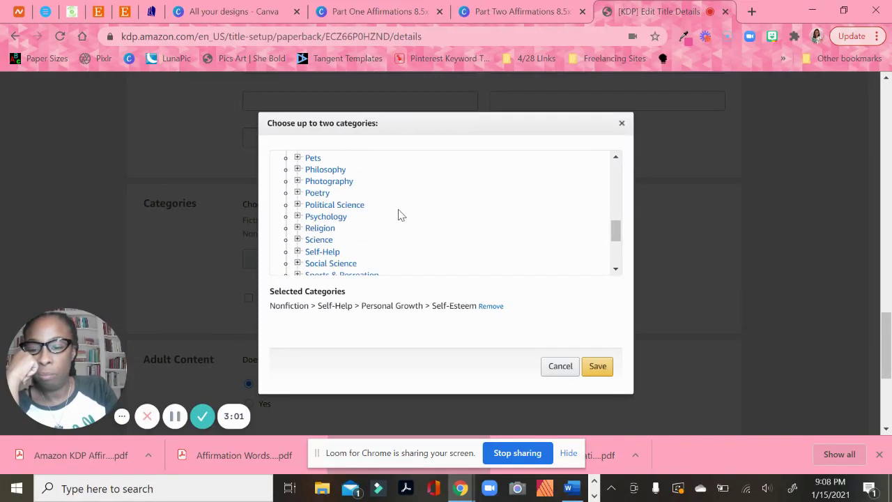
# Expand Psychology and its Developmental branch under Nonfiction and examine their subcategories for one that fits the notebook.
pyautogui.click(297, 217)
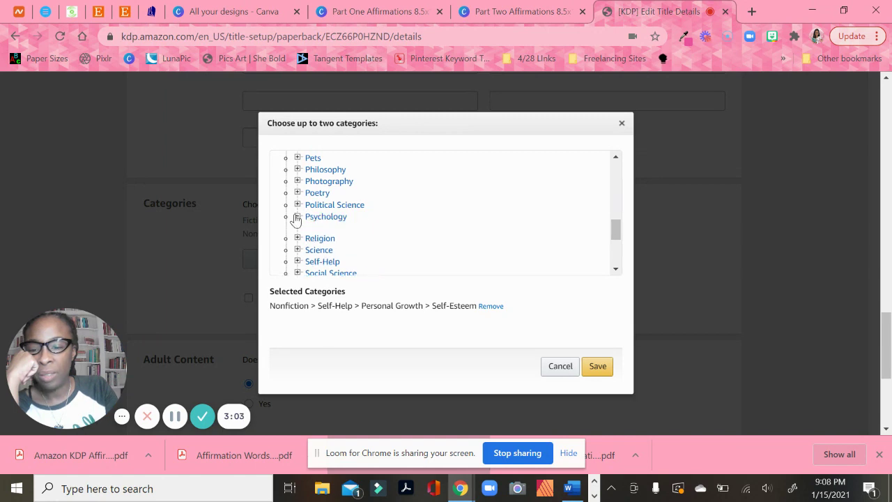
pyautogui.scroll(-1, 419, 213)
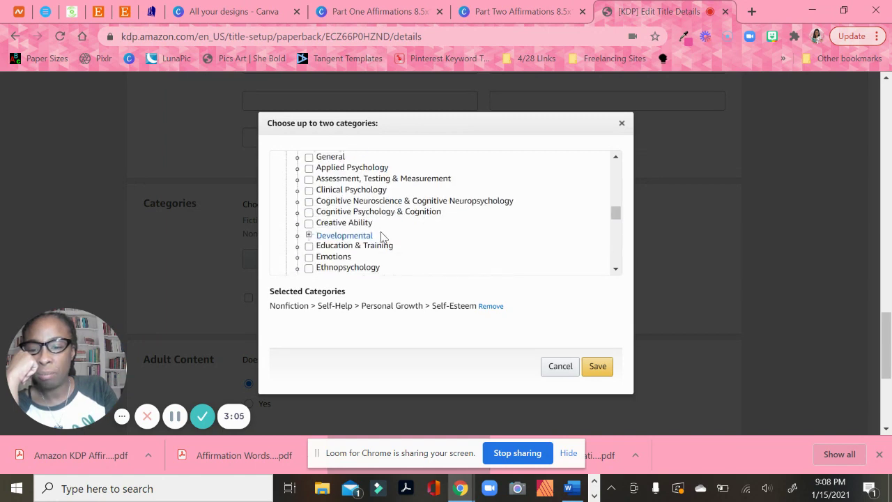
pyautogui.scroll(-2, 380, 238)
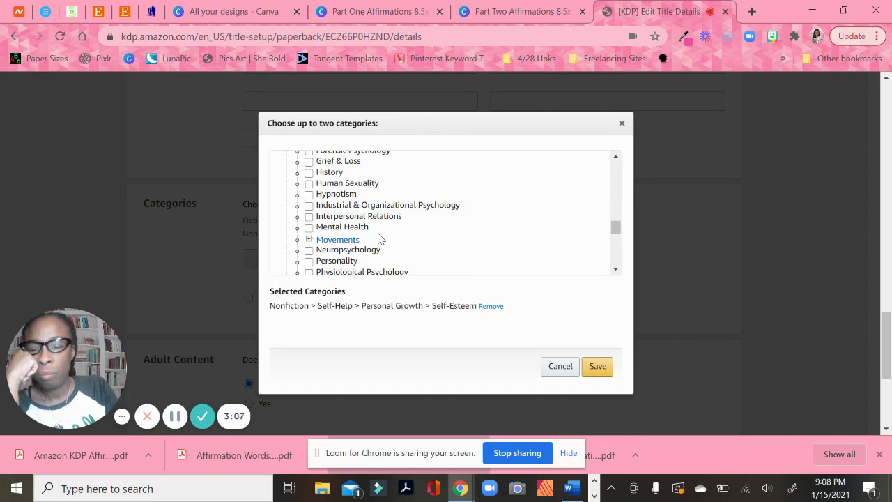
pyautogui.scroll(-1, 381, 239)
pyautogui.scroll(-1, 381, 239)
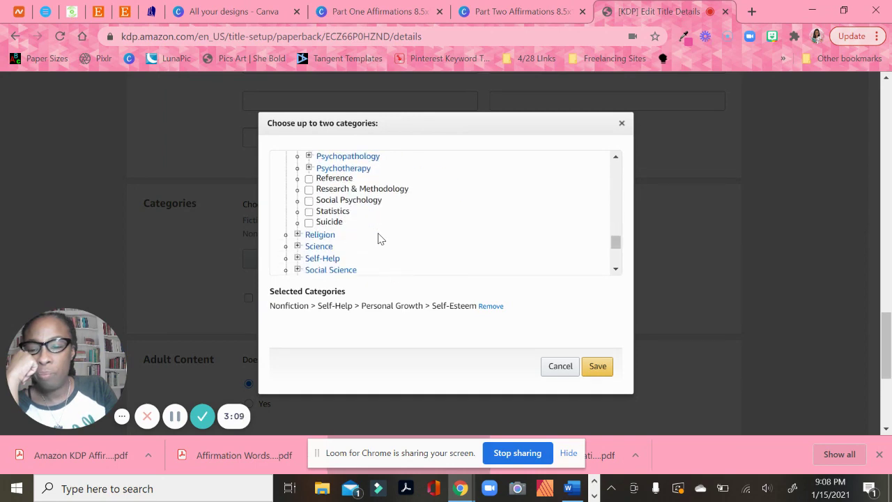
pyautogui.scroll(5, 380, 238)
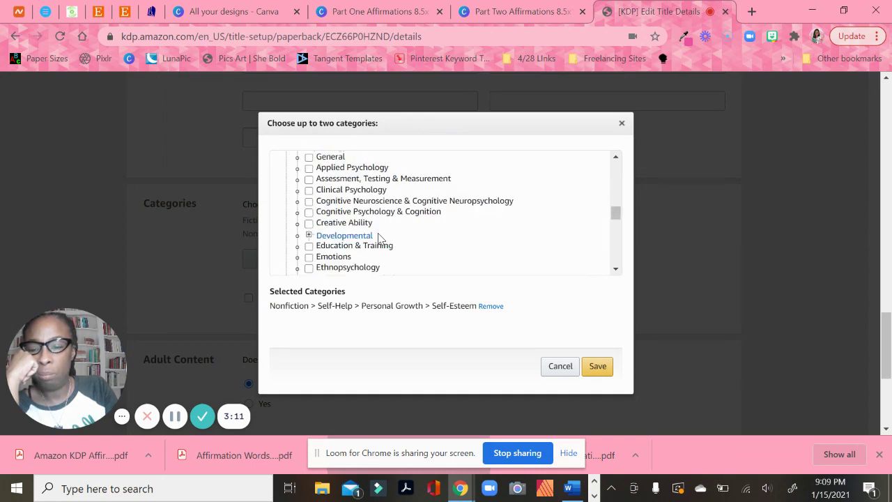
pyautogui.scroll(-1, 377, 239)
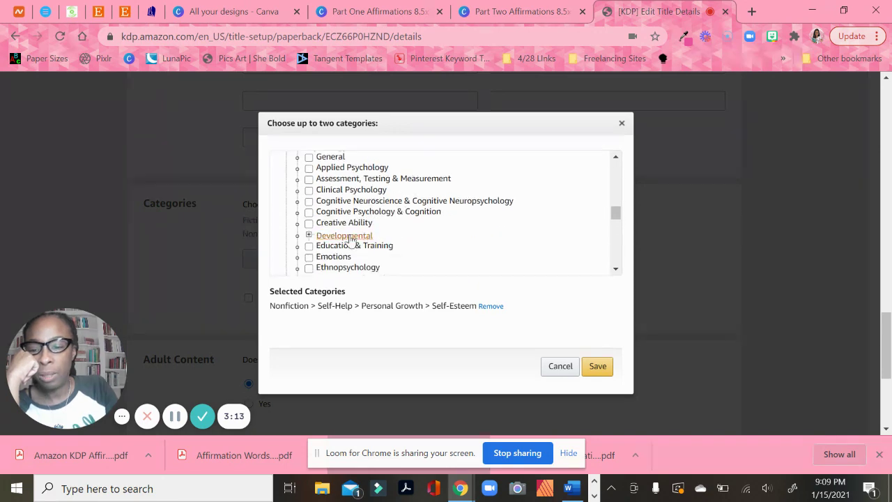
pyautogui.click(311, 237)
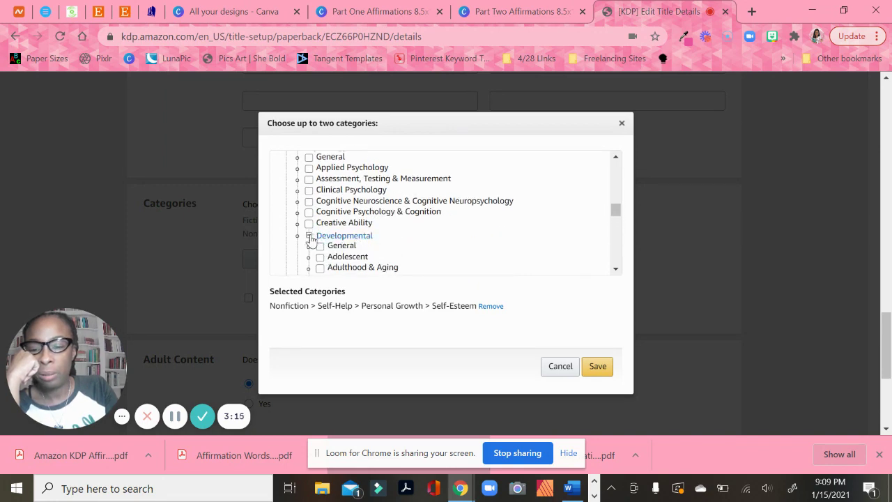
pyautogui.scroll(-3, 394, 235)
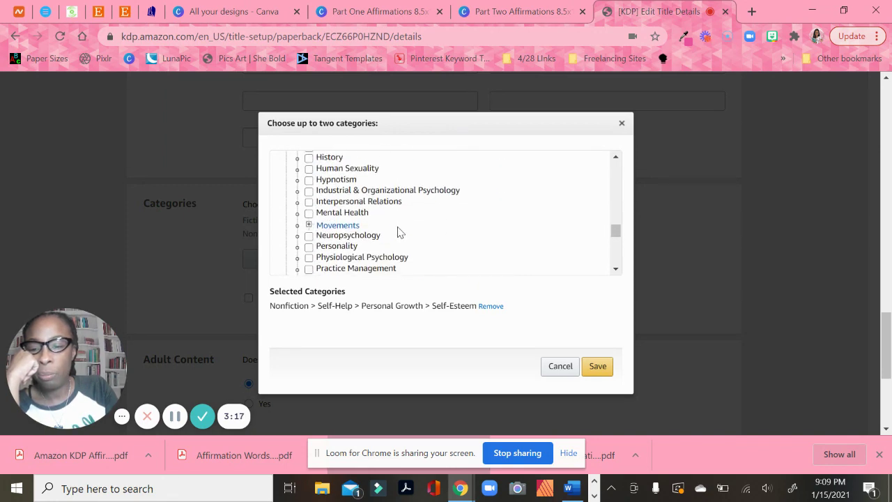
pyautogui.scroll(-1, 398, 233)
pyautogui.scroll(5, 397, 233)
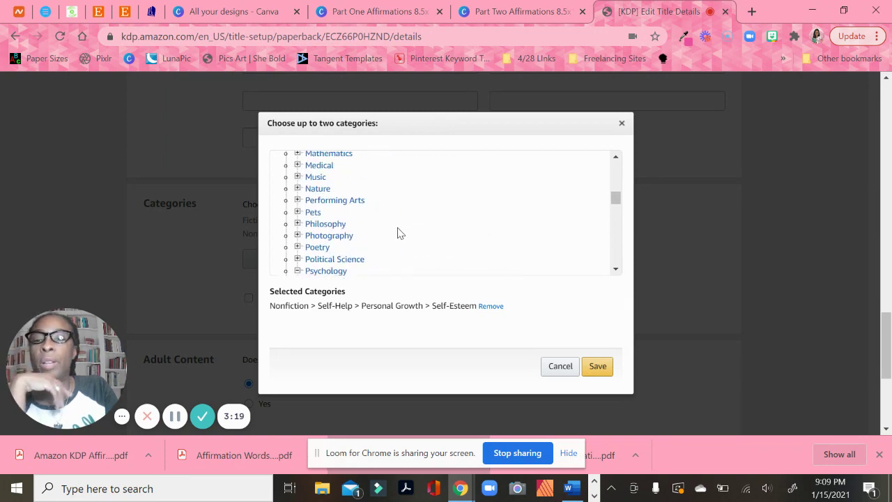
# Collapse the Psychology category under Nonfiction.
pyautogui.scroll(-1, 306, 273)
pyautogui.click(298, 227)
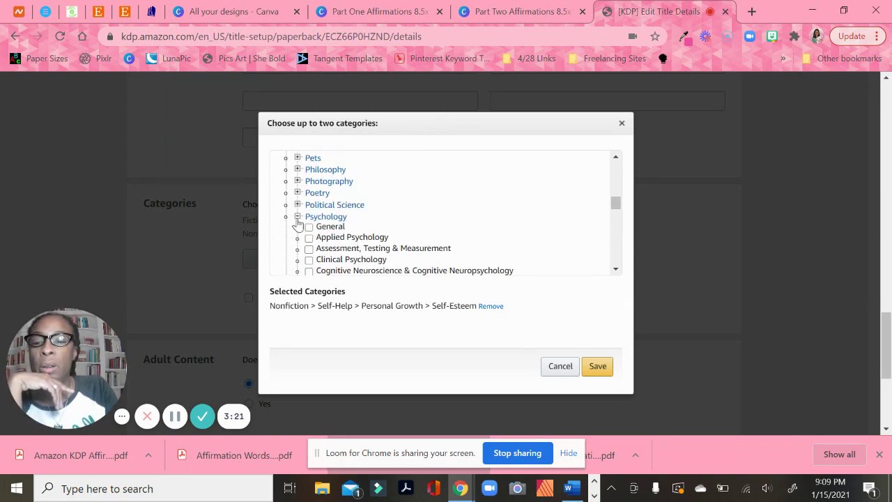
pyautogui.click(301, 218)
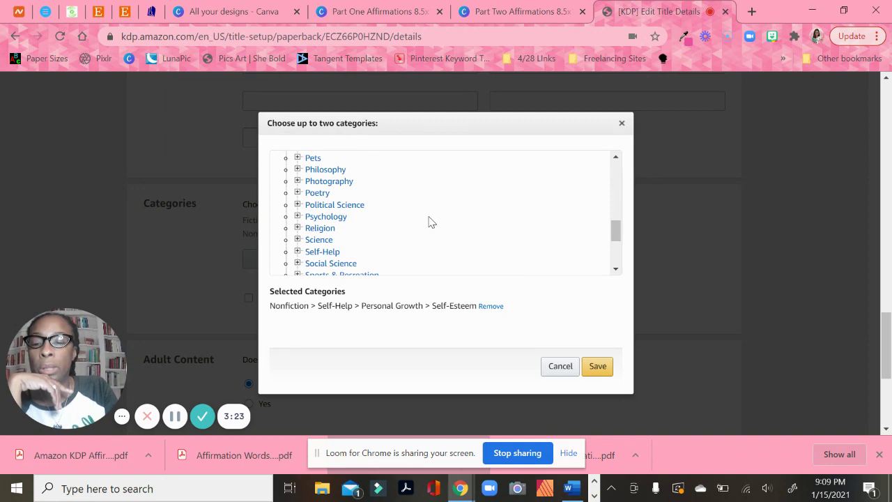
# Expand Self-Help under Nonfiction and look through its subcategories, including the Self-Management branch.
pyautogui.scroll(-1, 430, 222)
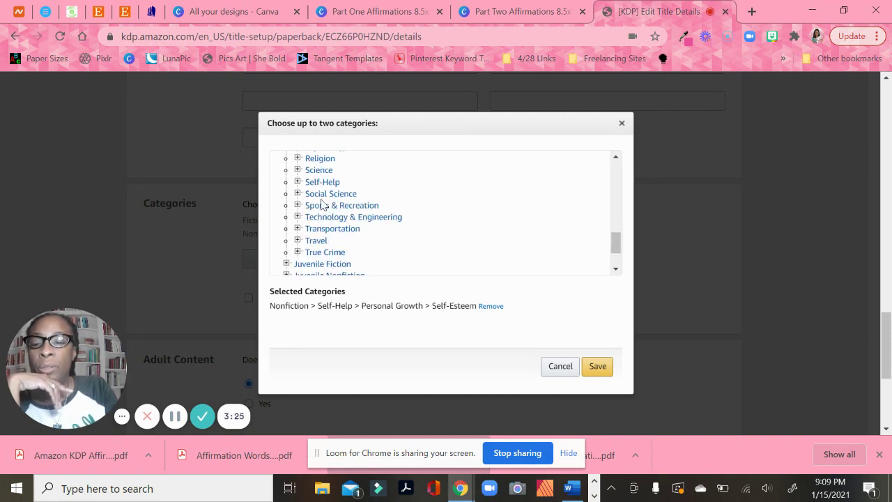
pyautogui.click(297, 181)
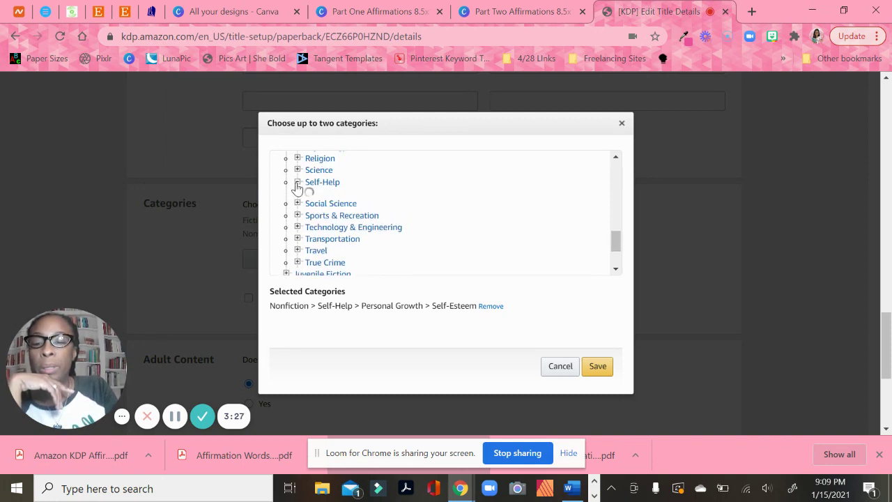
pyautogui.scroll(-3, 427, 206)
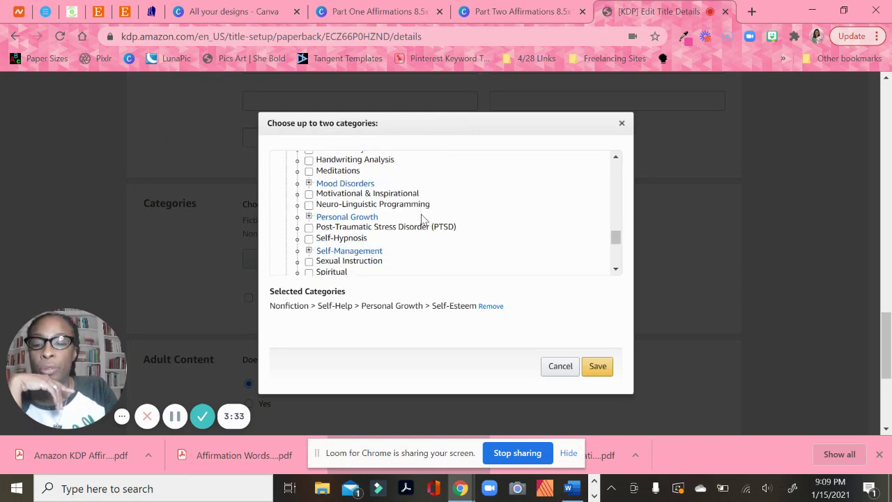
pyautogui.scroll(-2, 423, 219)
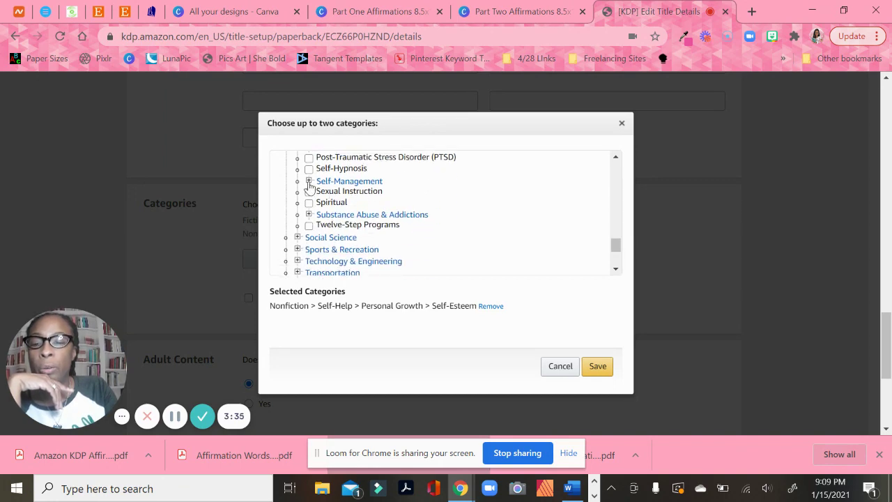
pyautogui.click(309, 182)
pyautogui.click(308, 182)
pyautogui.scroll(2, 310, 202)
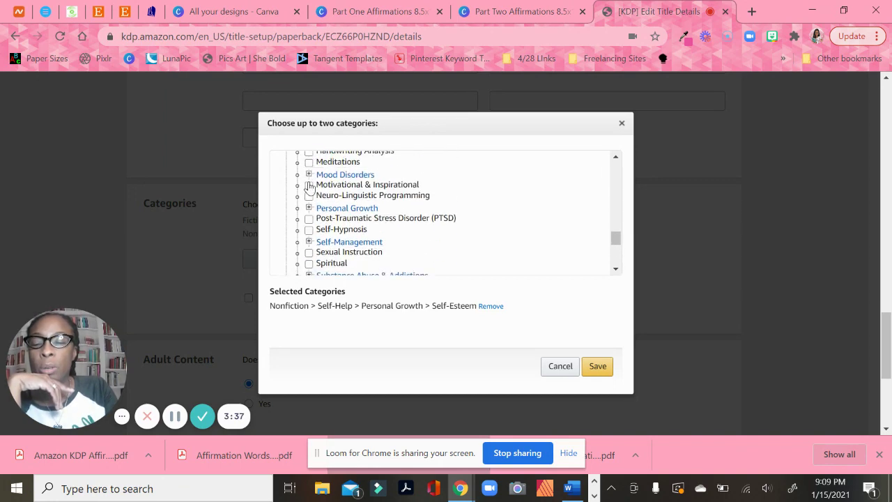
# Expand Personal Growth under Self-Help, check its subcategories for a second option, and collapse it again.
pyautogui.click(309, 217)
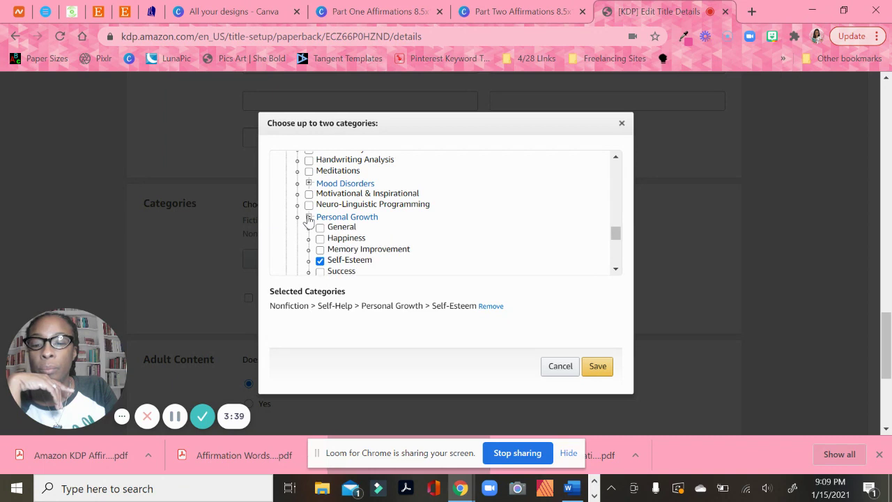
pyautogui.scroll(-2, 310, 220)
pyautogui.scroll(2, 316, 196)
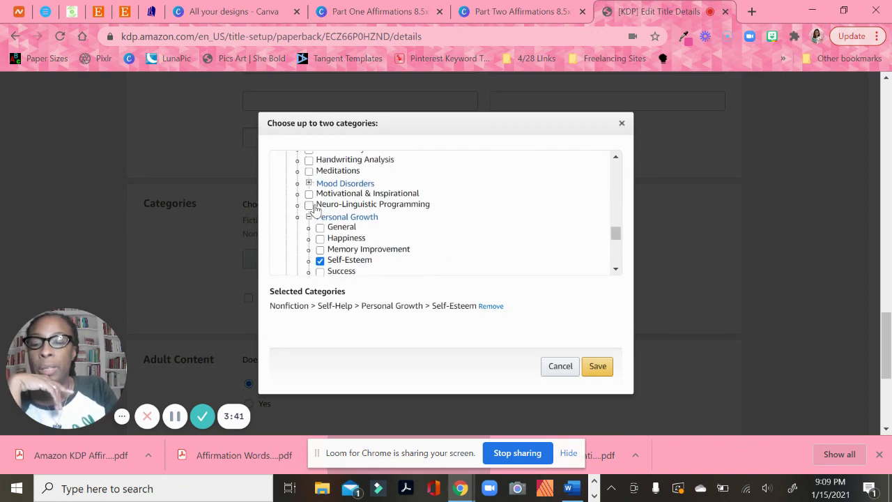
pyautogui.click(310, 217)
# Look through the remaining Self-Help subcategories, from Twelve-Step Programs back to General, and collapse Self-Help.
pyautogui.scroll(-2, 311, 220)
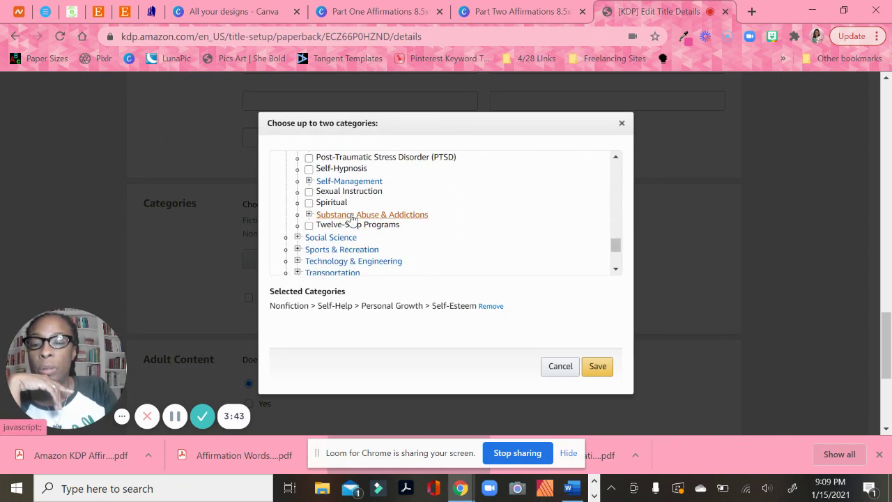
pyautogui.scroll(-2, 452, 219)
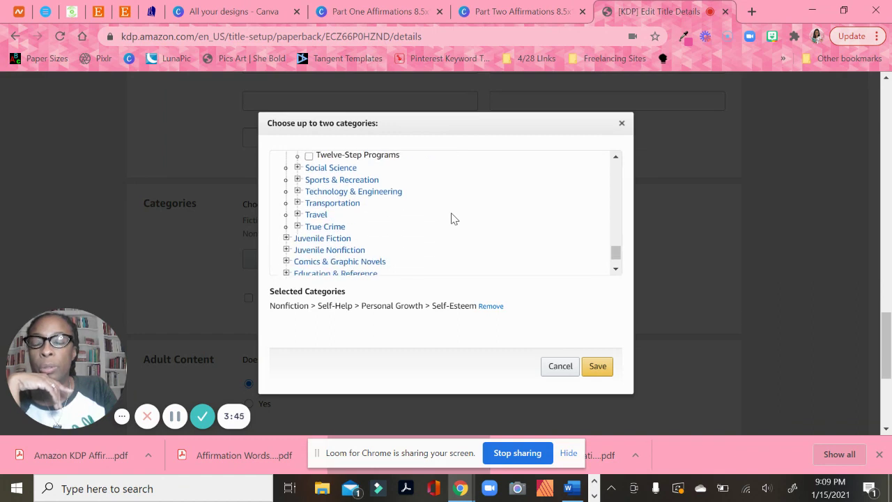
pyautogui.scroll(6, 412, 204)
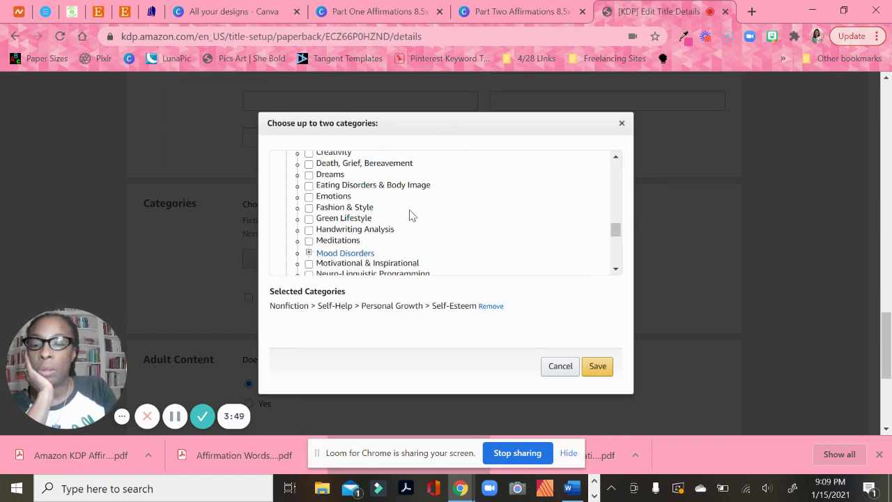
pyautogui.scroll(2, 398, 229)
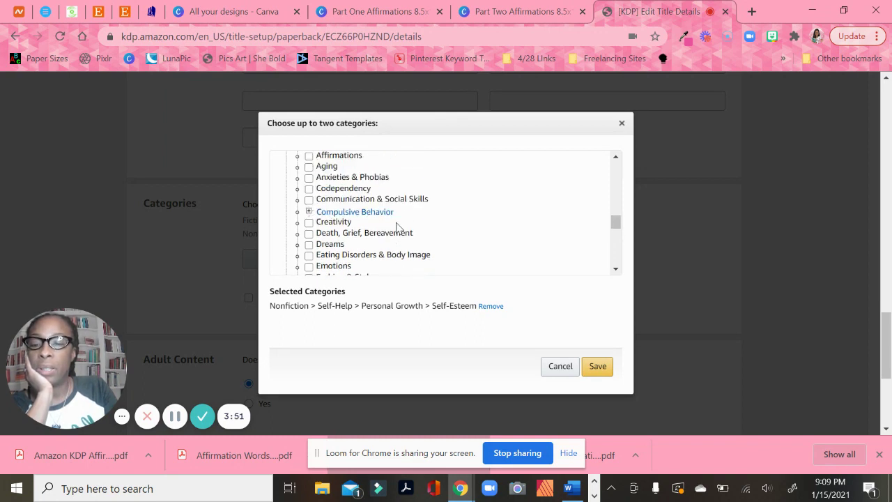
pyautogui.scroll(2, 397, 229)
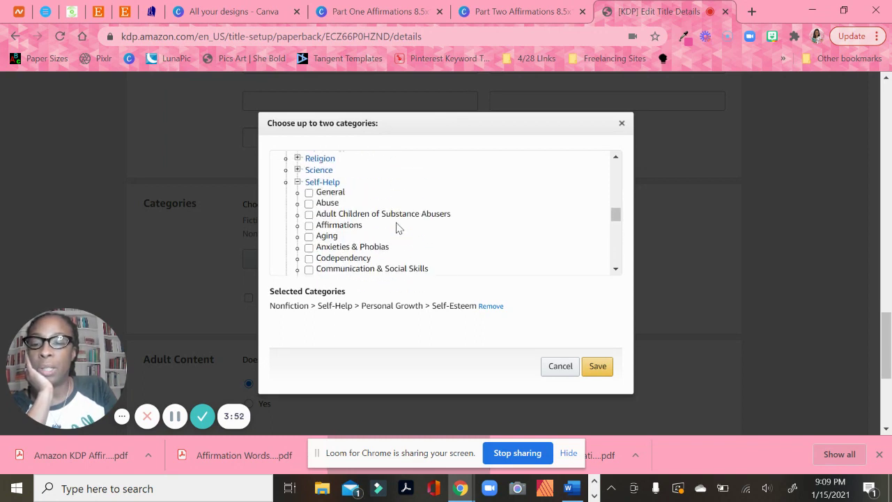
pyautogui.click(297, 181)
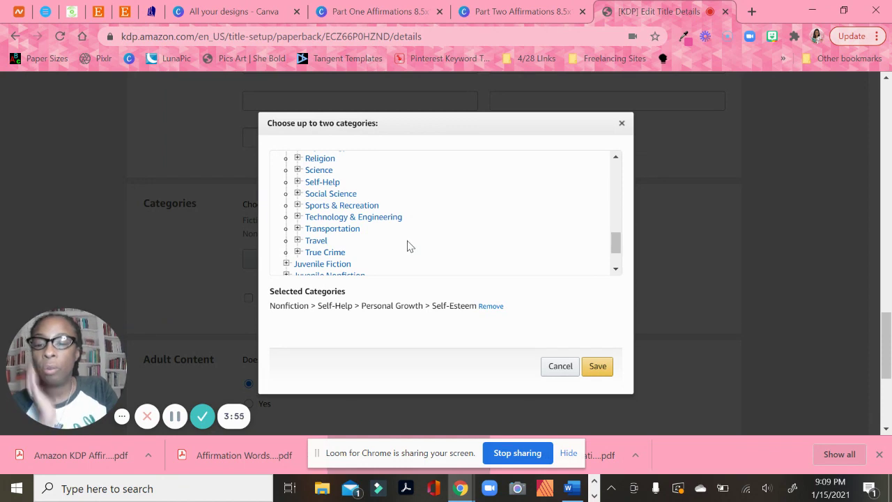
# Expand Religion under Nonfiction and look through its subcategories for one that suits the notebook.
pyautogui.scroll(2, 356, 202)
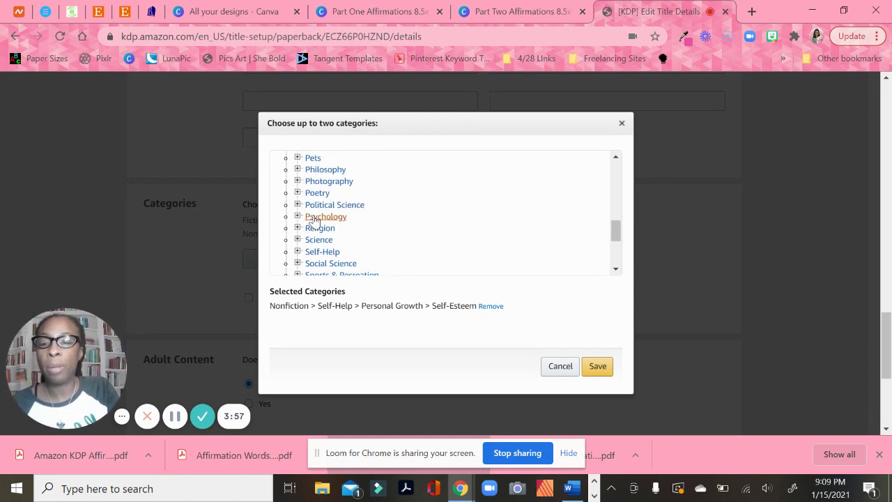
pyautogui.click(298, 228)
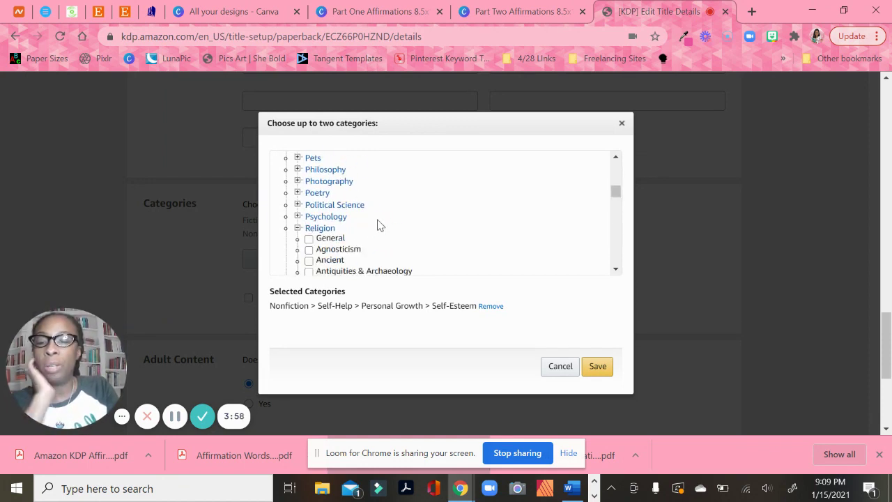
pyautogui.scroll(-2, 383, 223)
pyautogui.scroll(-2, 389, 221)
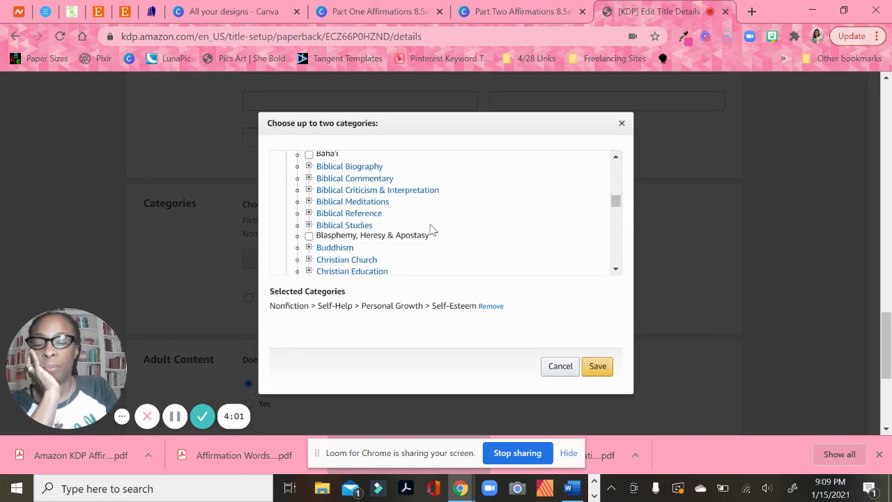
pyautogui.scroll(-4, 431, 230)
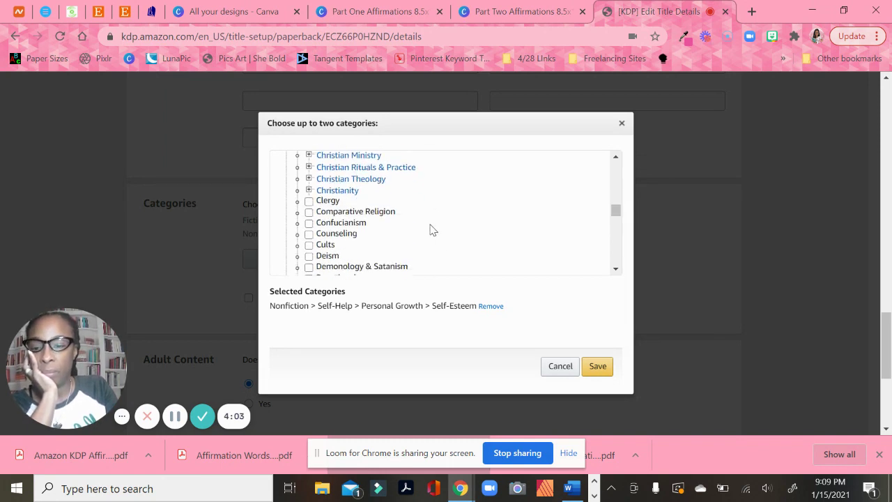
# Expand the Christianity branch under Religion, examine its subcategories, and collapse both Christianity and Religion.
pyautogui.click(310, 191)
pyautogui.scroll(-6, 414, 202)
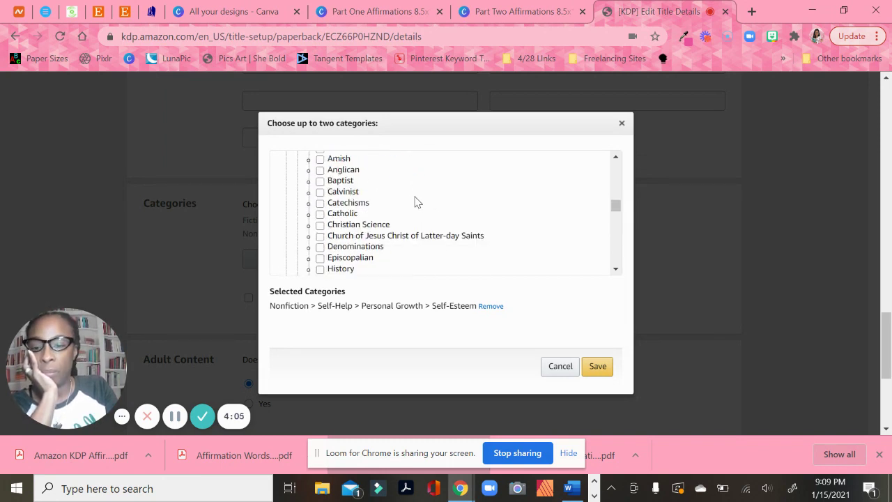
pyautogui.scroll(-4, 414, 201)
pyautogui.scroll(12, 414, 202)
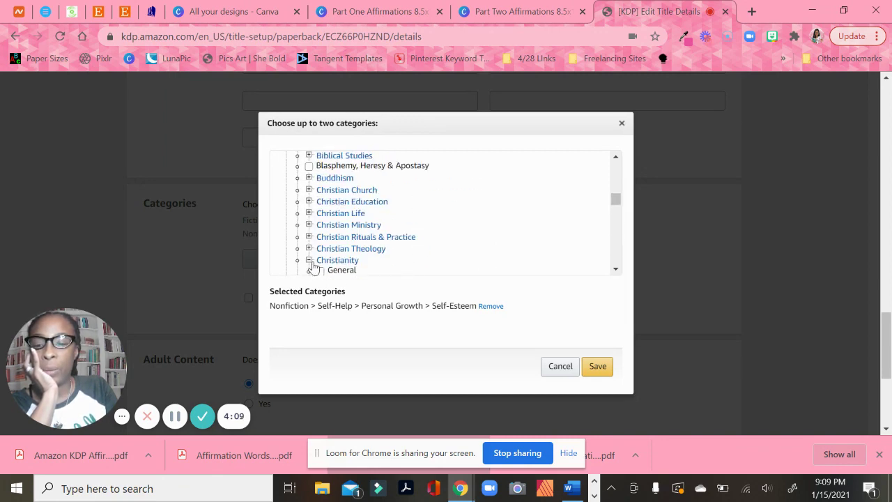
pyautogui.click(309, 260)
pyautogui.scroll(3, 324, 235)
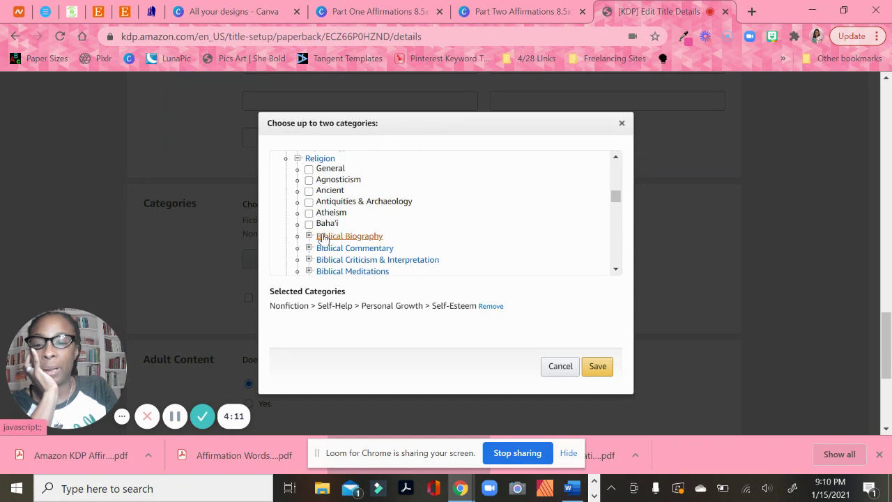
pyautogui.scroll(2, 322, 230)
pyautogui.click(299, 229)
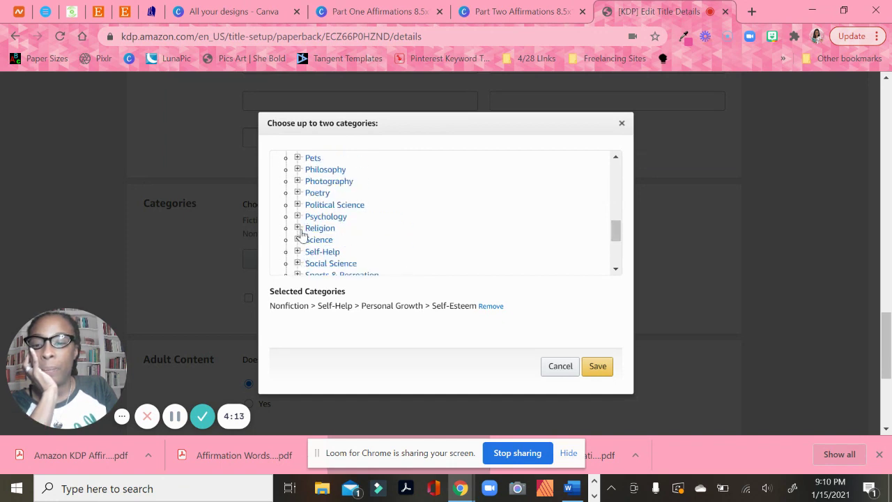
# Look back through the Nonfiction subcategories, from Political Science up to Bibles, for another suitable category.
pyautogui.scroll(2, 374, 231)
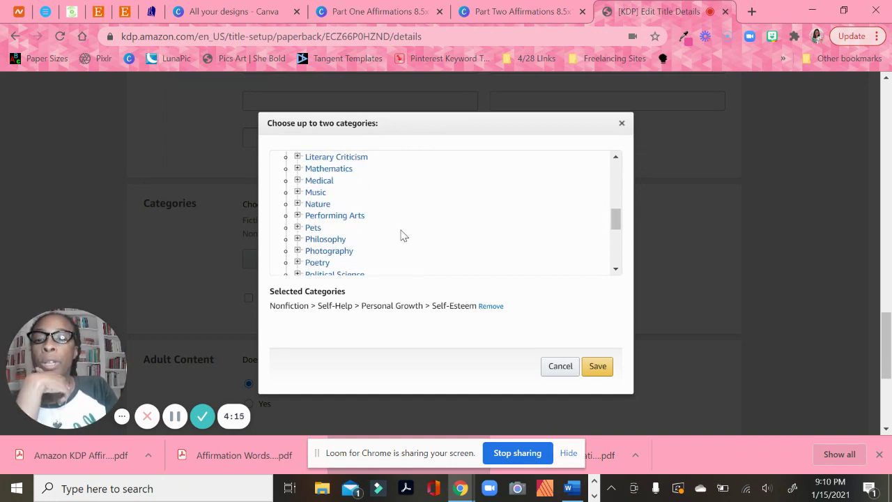
pyautogui.scroll(2, 390, 185)
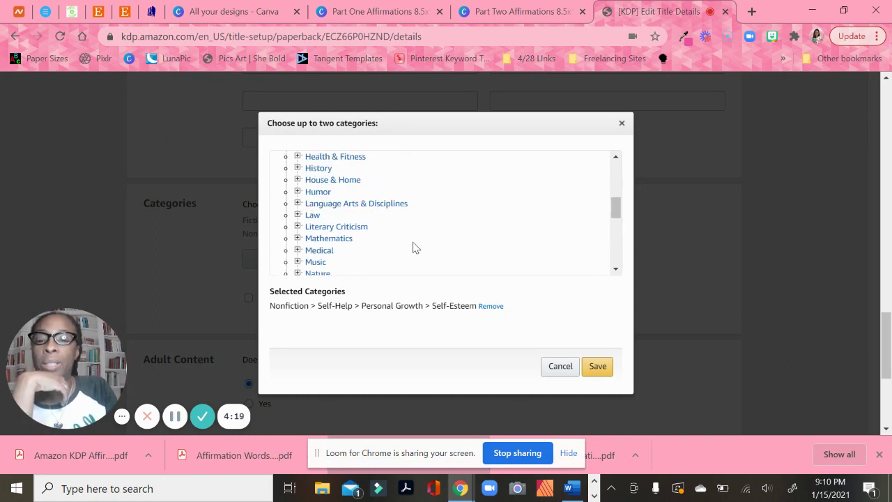
pyautogui.scroll(2, 421, 215)
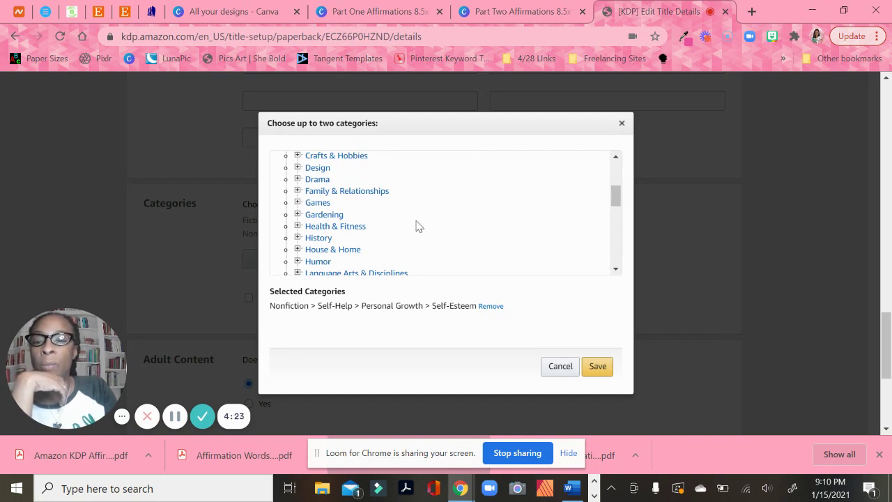
pyautogui.scroll(2, 419, 226)
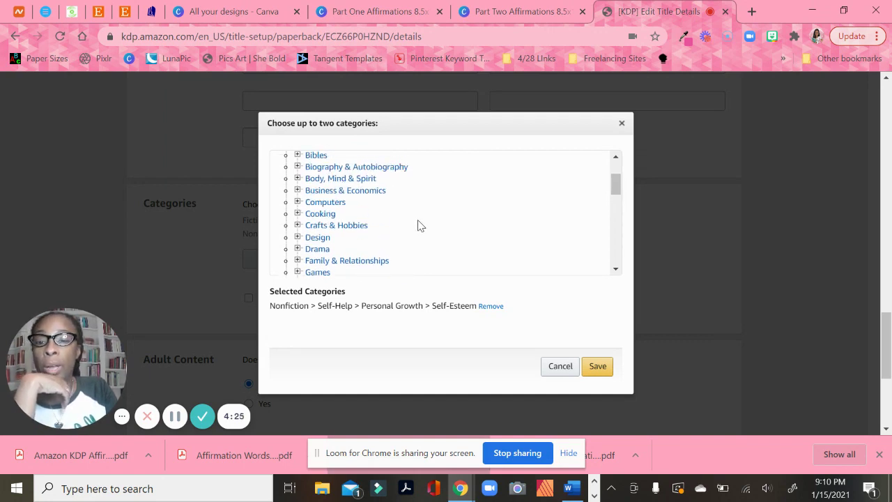
pyautogui.scroll(2, 420, 225)
pyautogui.scroll(-2, 418, 229)
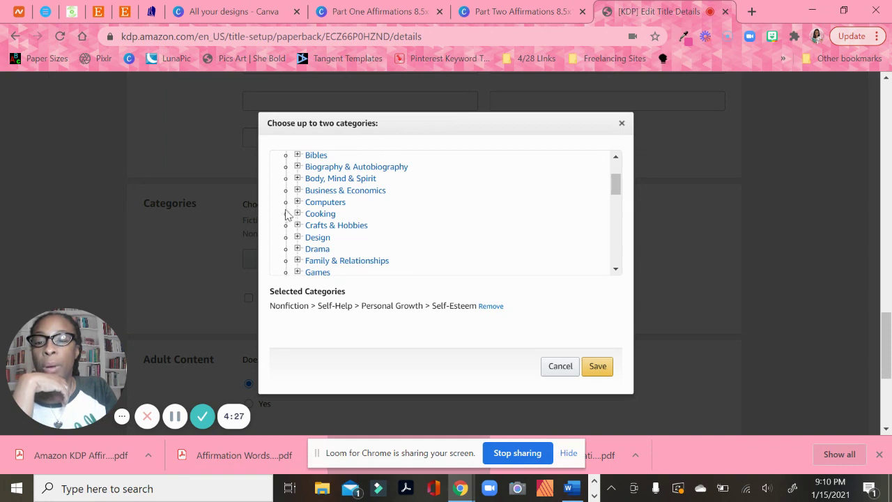
pyautogui.scroll(-2, 342, 234)
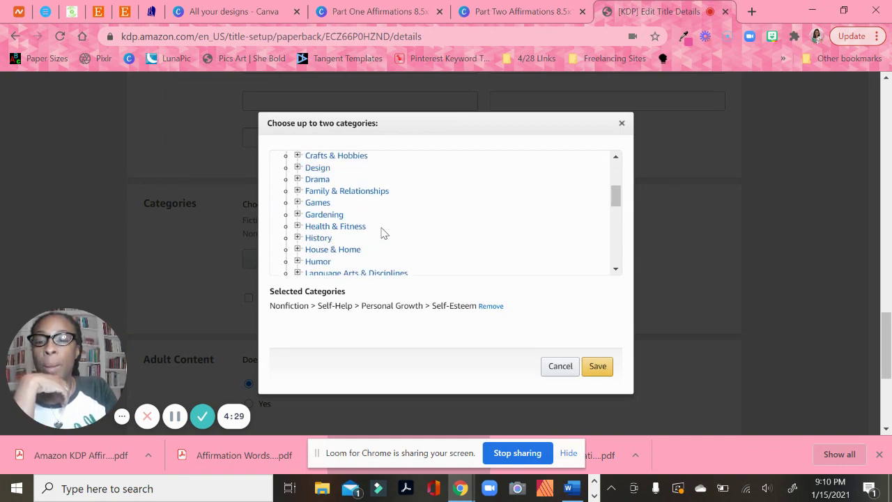
# Expand Family & Relationships under Nonfiction, examine its subcategories including Life Stages, and collapse Family & Relationships.
pyautogui.click(297, 191)
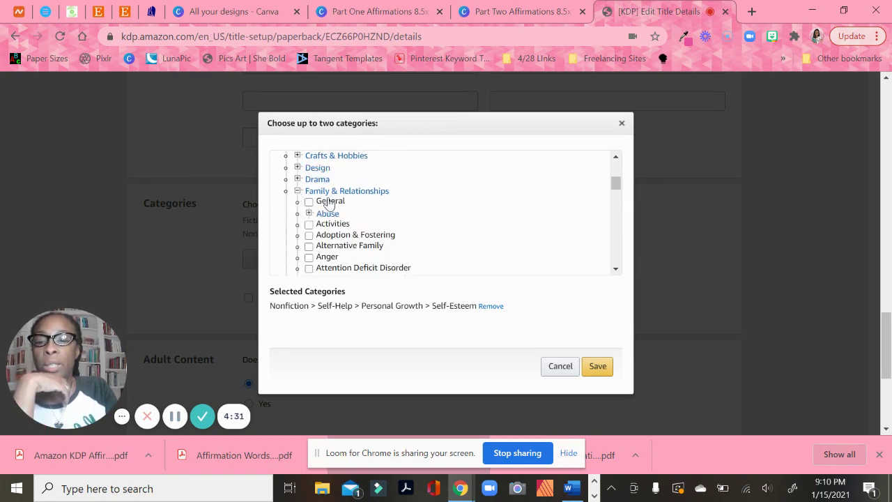
pyautogui.scroll(-4, 421, 219)
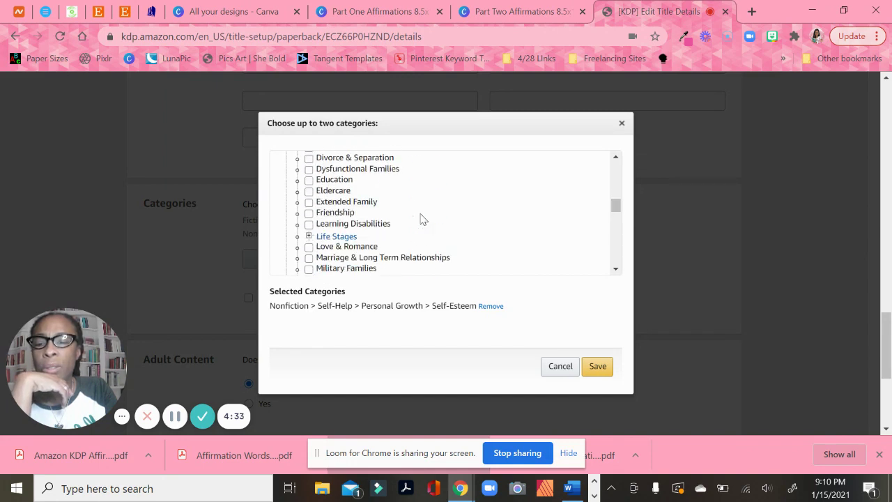
pyautogui.scroll(-1, 420, 218)
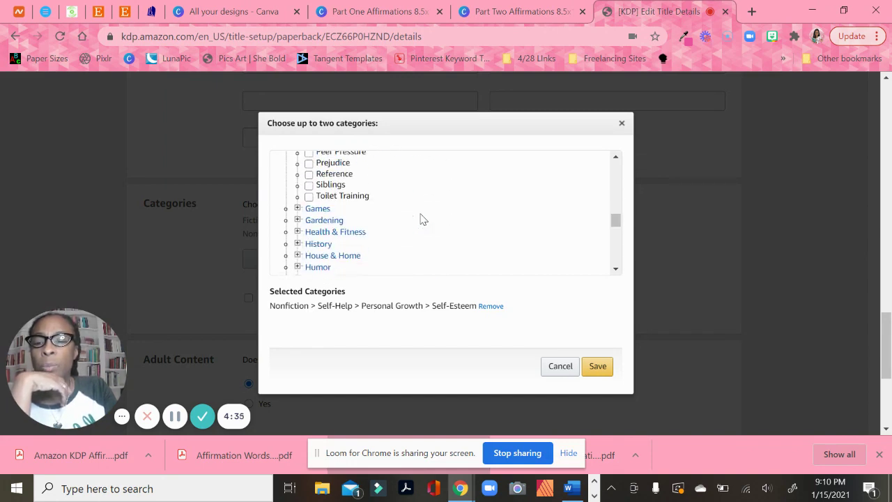
pyautogui.scroll(2, 420, 216)
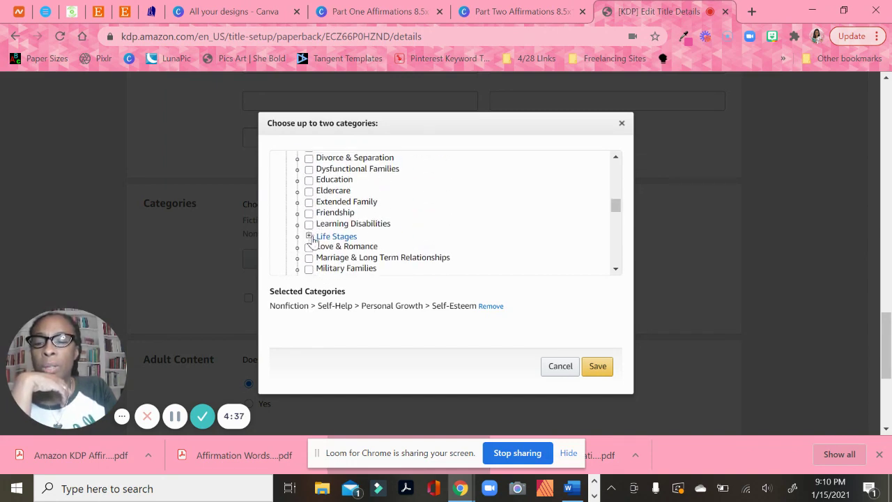
pyautogui.click(309, 237)
pyautogui.scroll(-2, 418, 225)
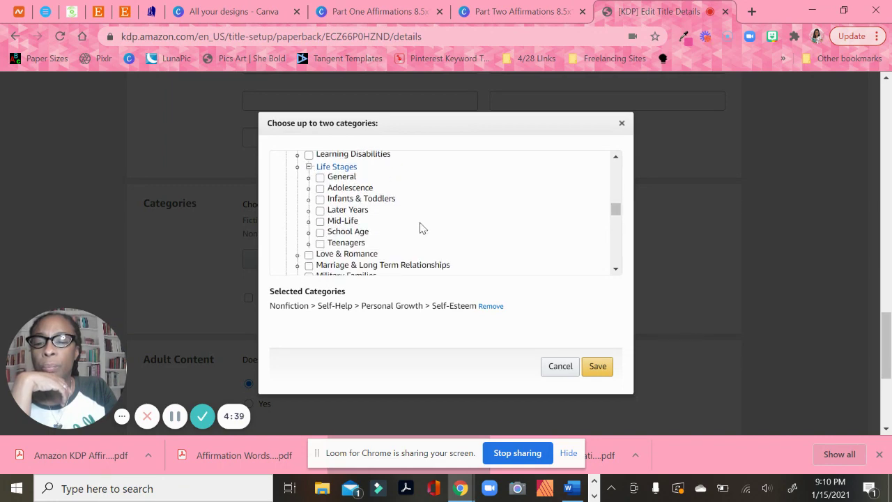
pyautogui.scroll(2, 406, 219)
pyautogui.scroll(4, 302, 216)
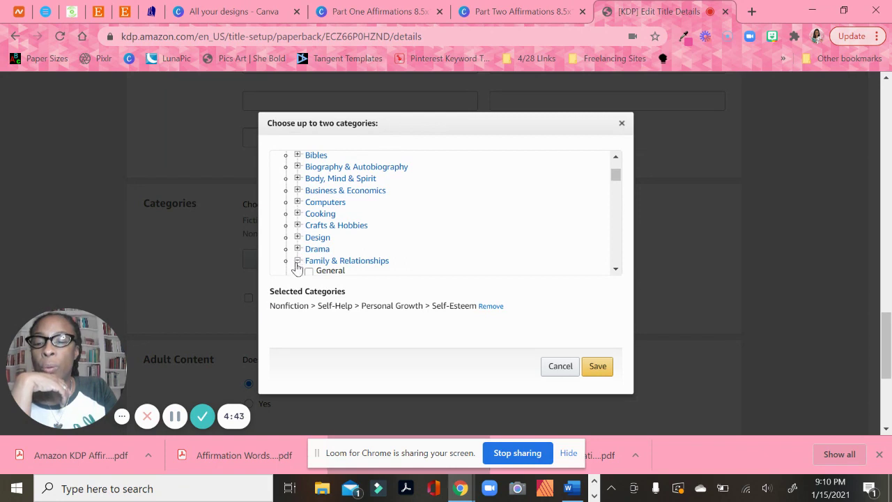
pyautogui.click(297, 262)
# Look through the remaining categories down to Non-Classifiable and close the category chooser without saving.
pyautogui.scroll(-2, 429, 248)
pyautogui.scroll(-5, 431, 244)
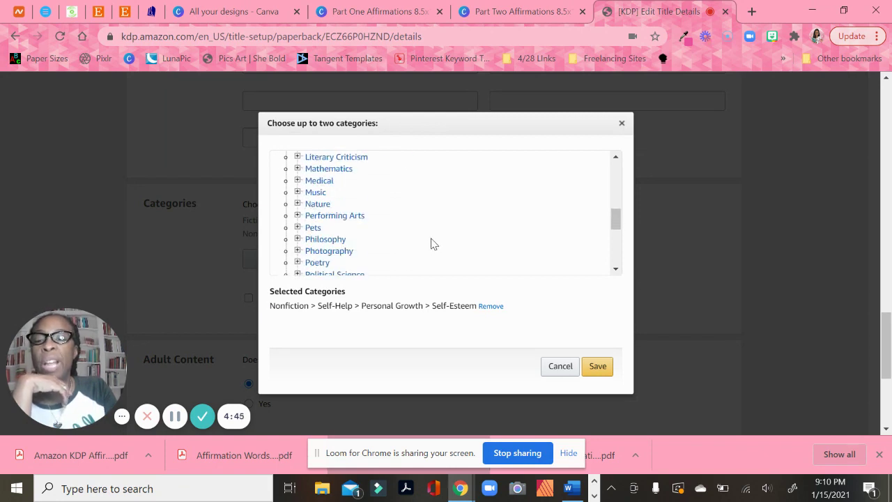
pyautogui.scroll(-2, 431, 239)
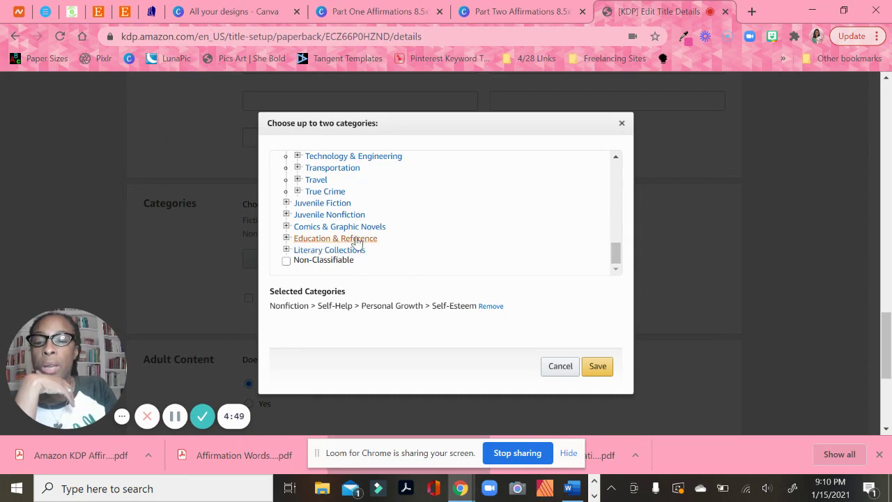
pyautogui.click(621, 126)
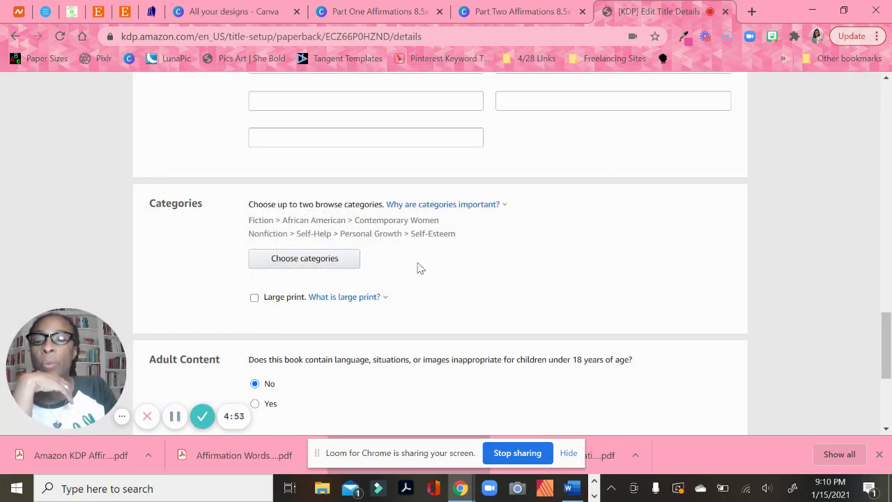
# Save the paperback details, continue to the Paperback Content page, and review its ISBN and publication date.
pyautogui.scroll(-1, 422, 269)
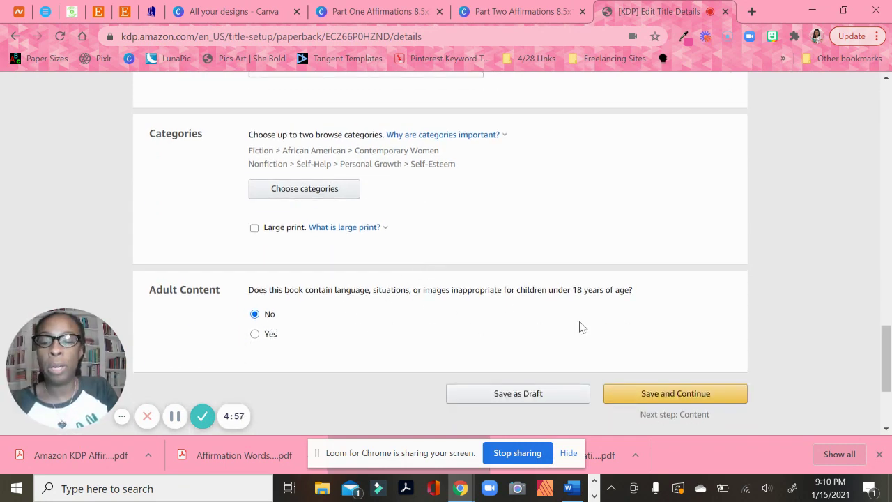
pyautogui.click(676, 393)
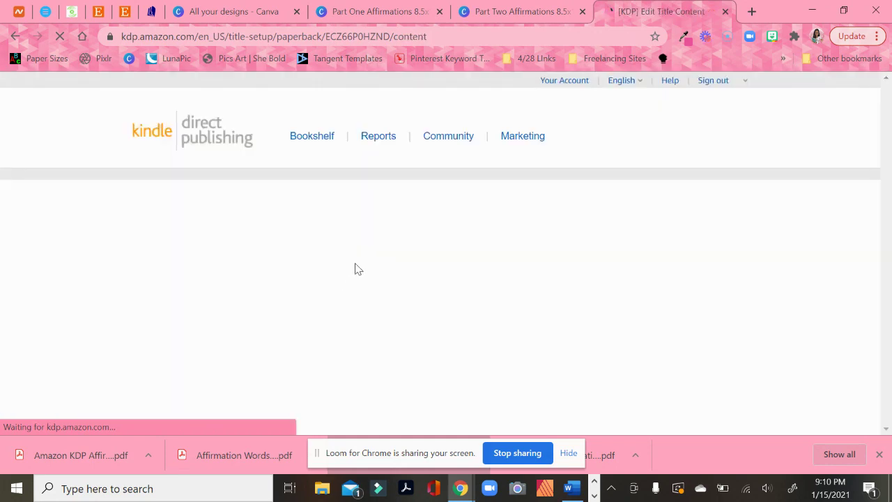
pyautogui.scroll(-2, 318, 264)
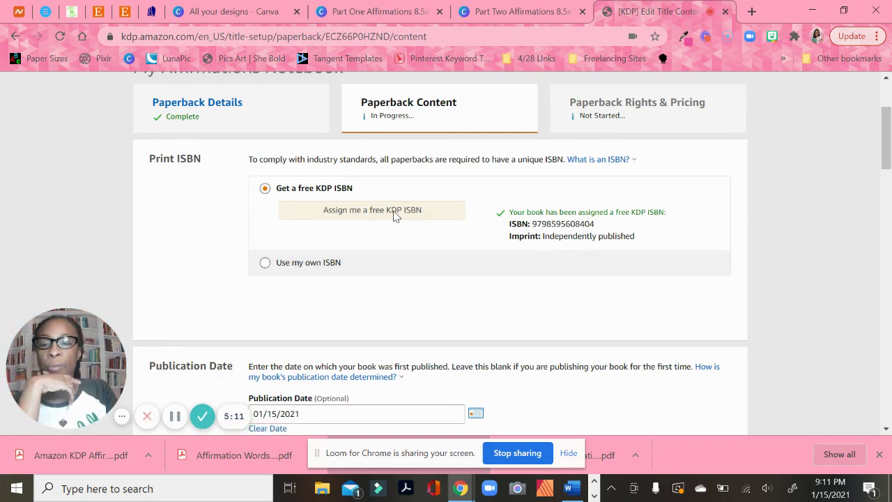
pyautogui.scroll(-2, 349, 261)
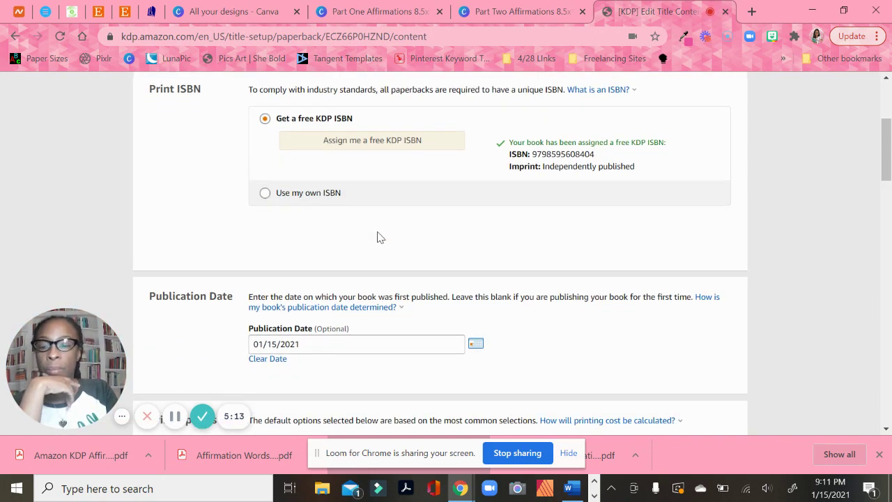
pyautogui.scroll(-1, 319, 284)
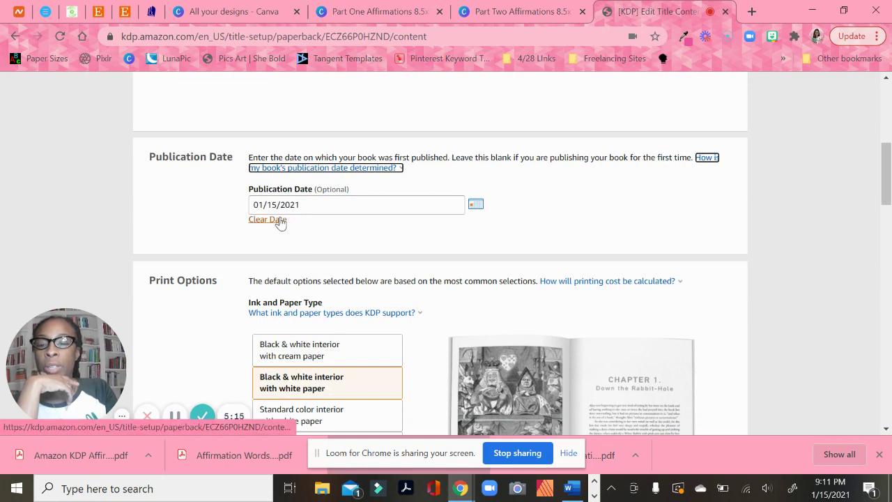
# Compare the cream, white, standard color and premium color interior options, ending on Black & white interior with white paper.
pyautogui.scroll(-1, 342, 224)
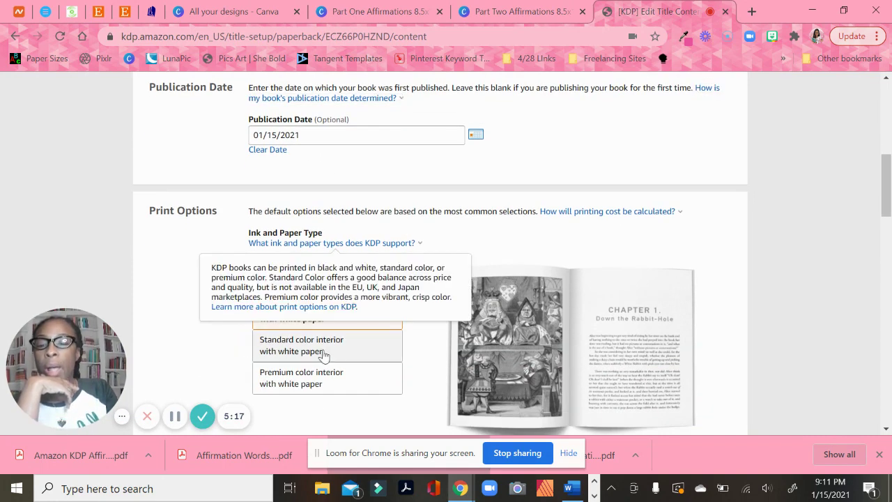
pyautogui.scroll(-1, 406, 360)
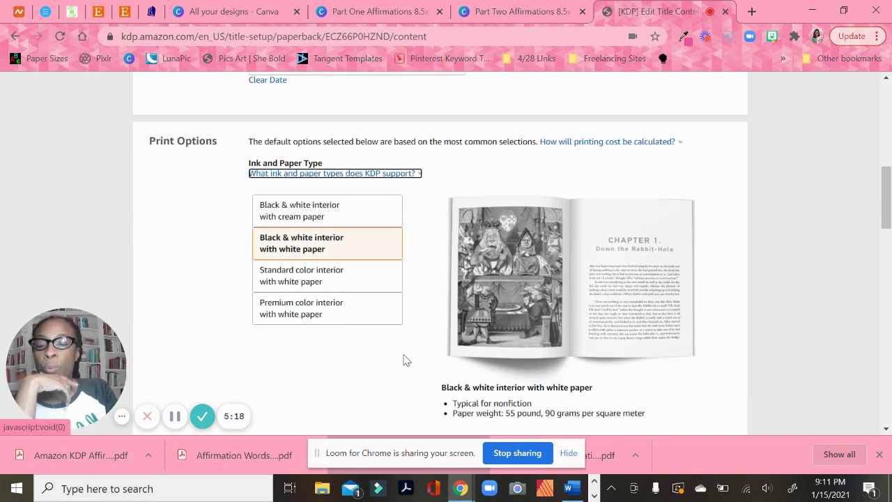
pyautogui.click(306, 217)
pyautogui.click(315, 246)
pyautogui.click(320, 280)
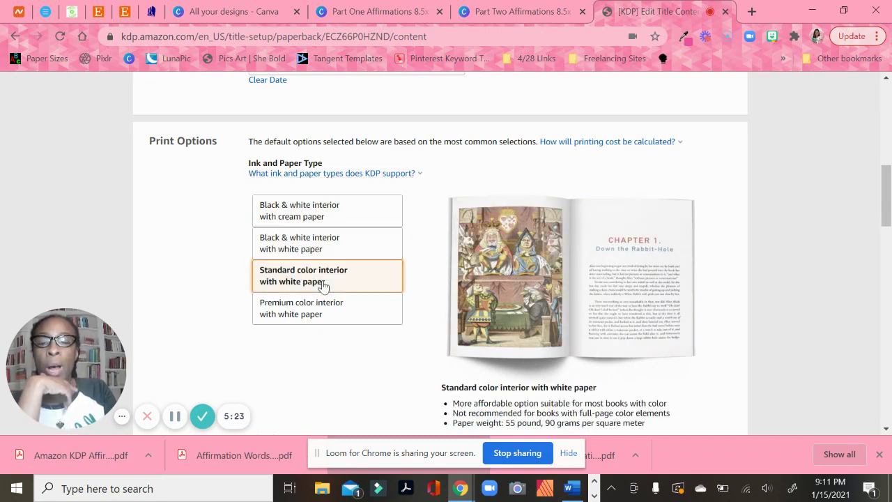
pyautogui.click(329, 313)
pyautogui.click(315, 244)
# Upload the Affirmations Notebook Pages PDF from Downloads as the paperback manuscript.
pyautogui.scroll(-3, 315, 244)
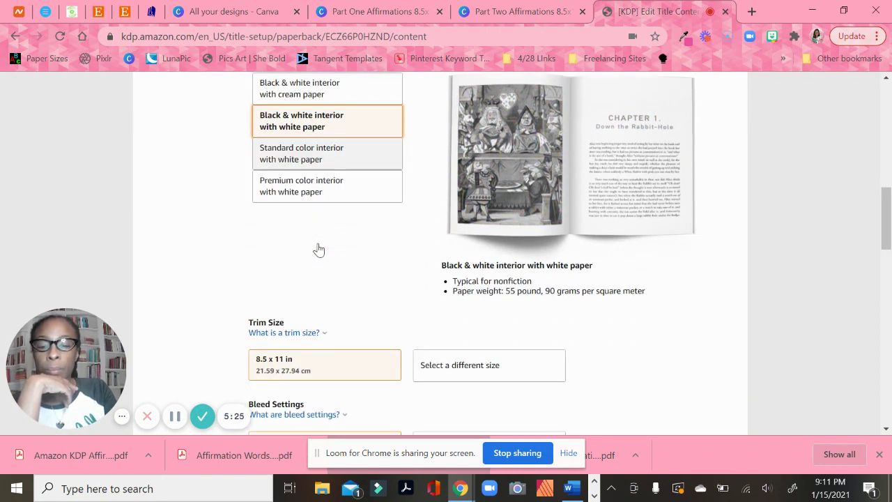
pyautogui.moveTo(321, 248)
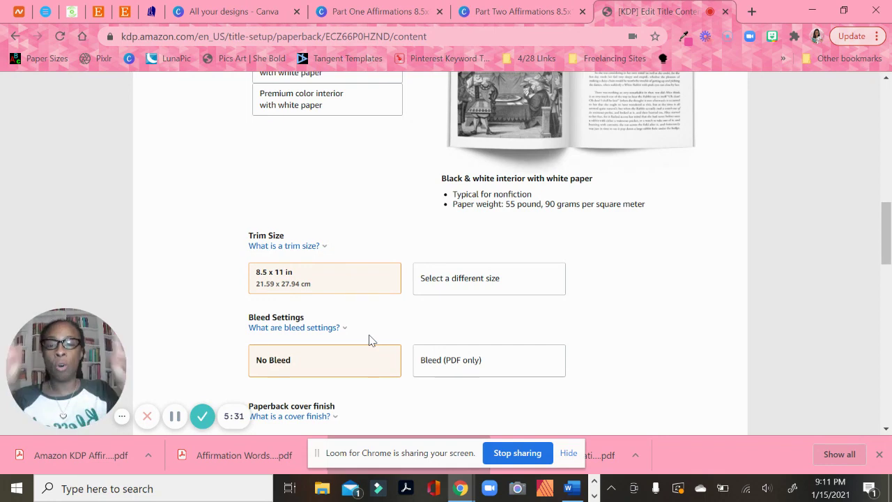
pyautogui.scroll(-2, 360, 387)
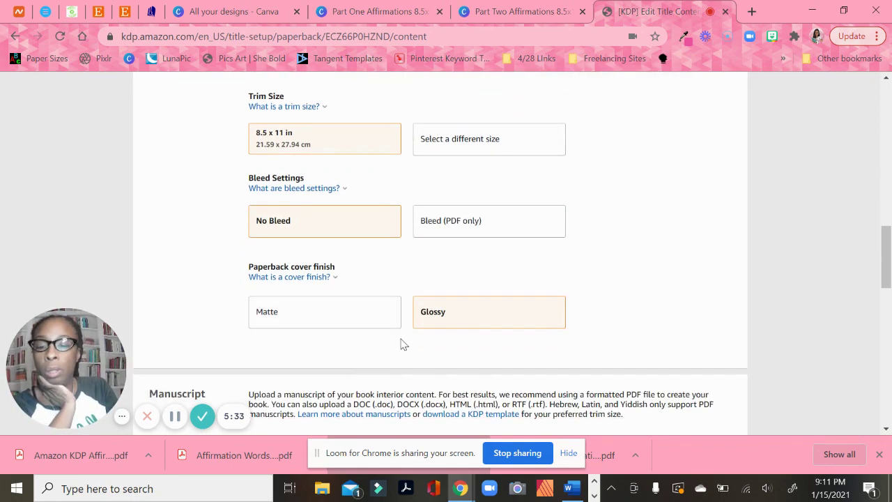
pyautogui.scroll(-1, 502, 314)
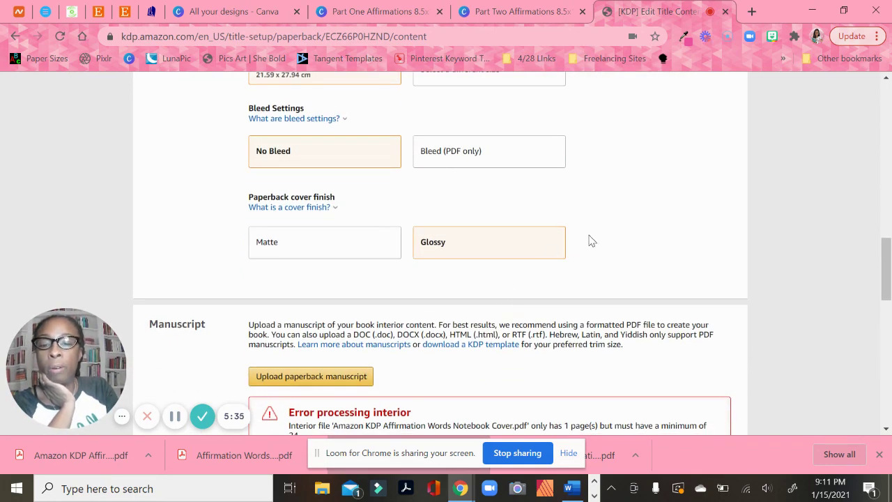
pyautogui.scroll(-2, 617, 219)
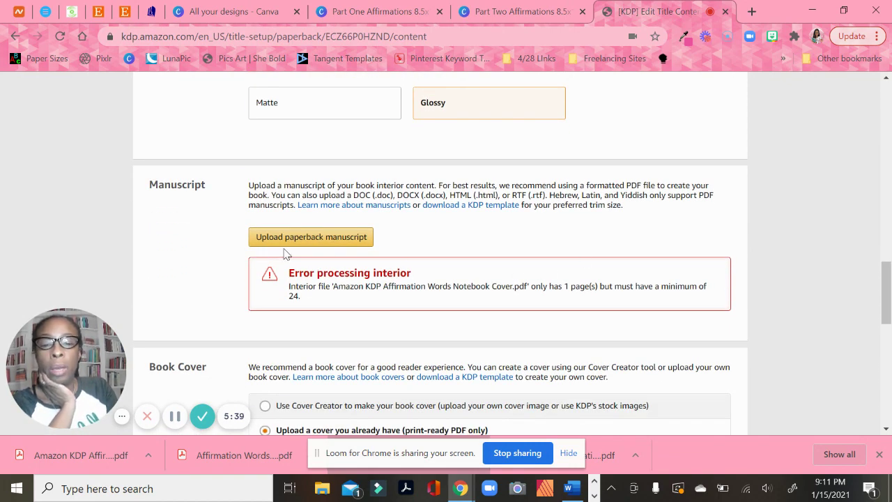
pyautogui.click(300, 237)
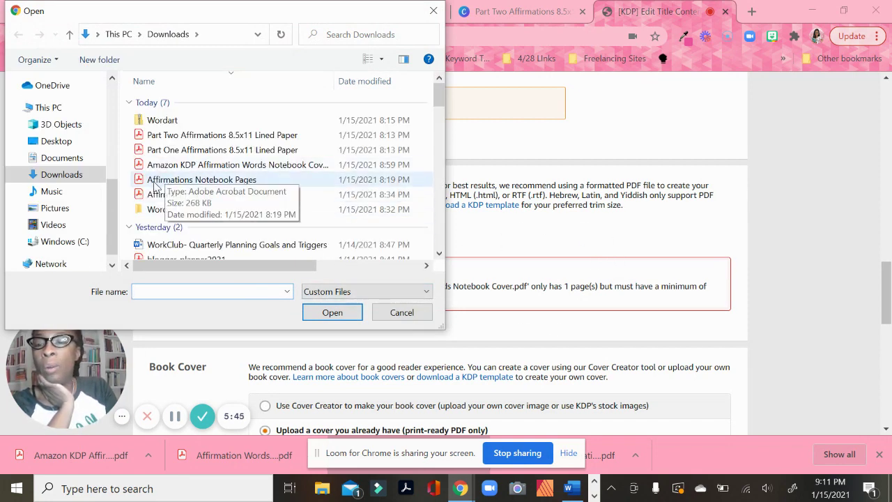
pyautogui.doubleClick(161, 182)
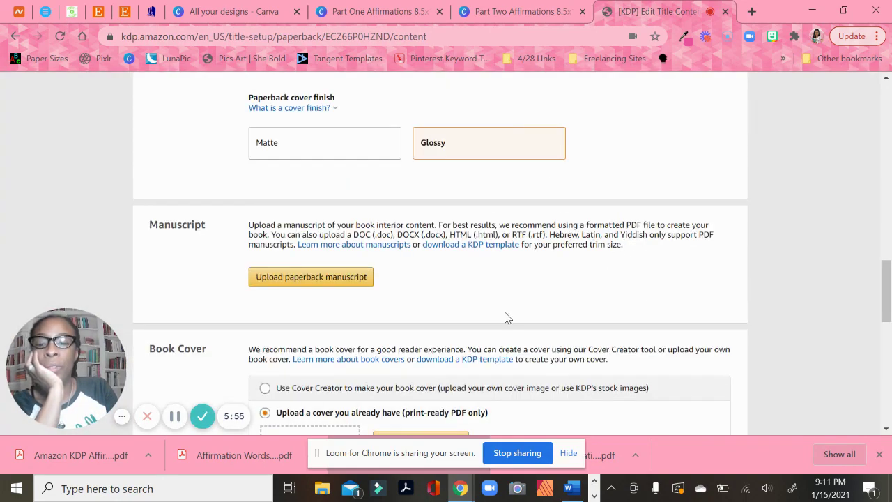
# Open the KDP cover template download page linked from the Book Cover section.
pyautogui.scroll(-2, 505, 317)
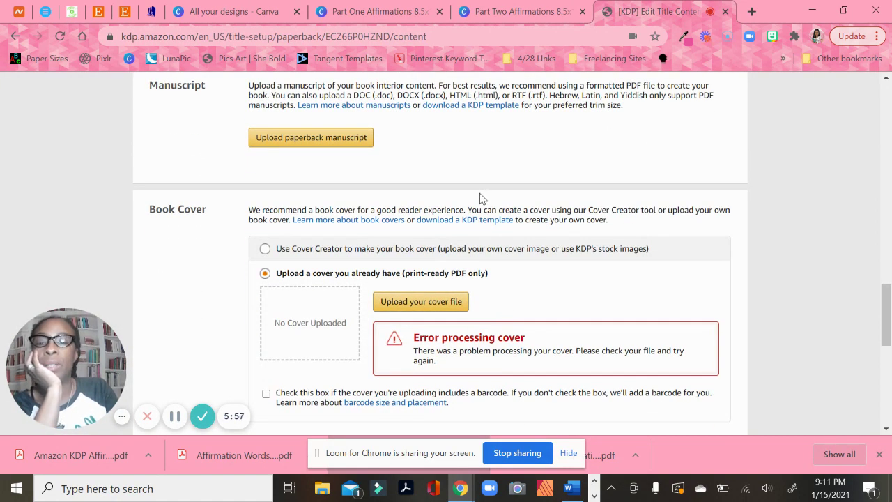
pyautogui.scroll(-1, 480, 202)
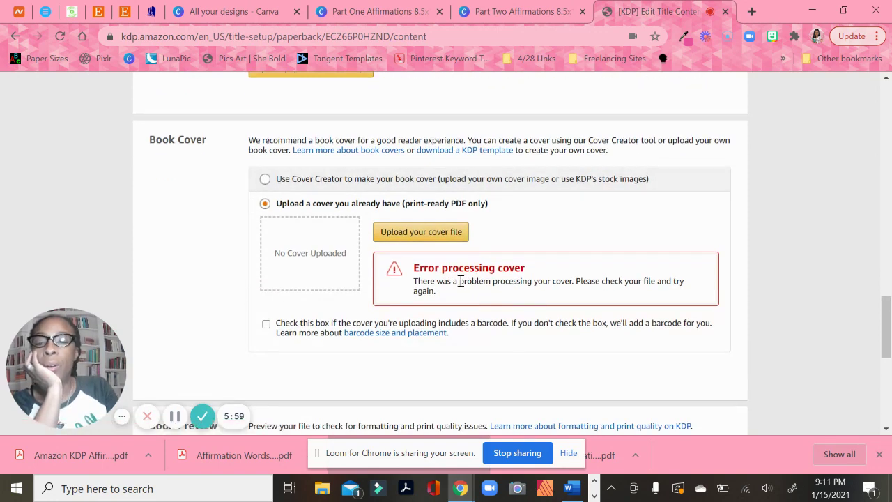
pyautogui.click(468, 151)
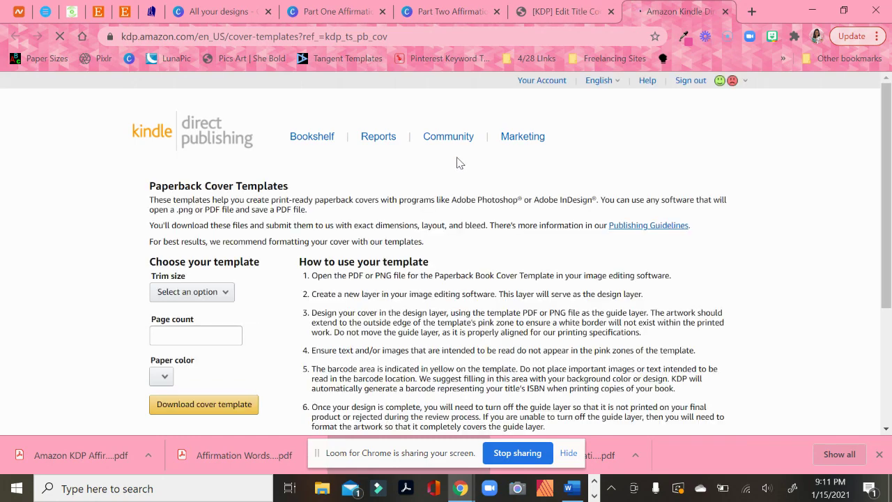
# Download a cover template with an 8.5 x 11 in trim size, a page count of 120 and white paper.
pyautogui.click(201, 293)
pyautogui.click(203, 285)
pyautogui.click(206, 294)
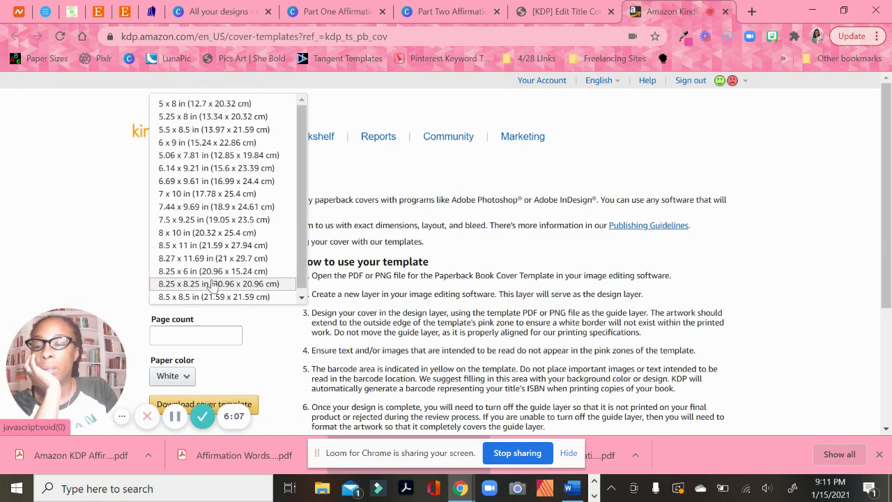
pyautogui.click(217, 248)
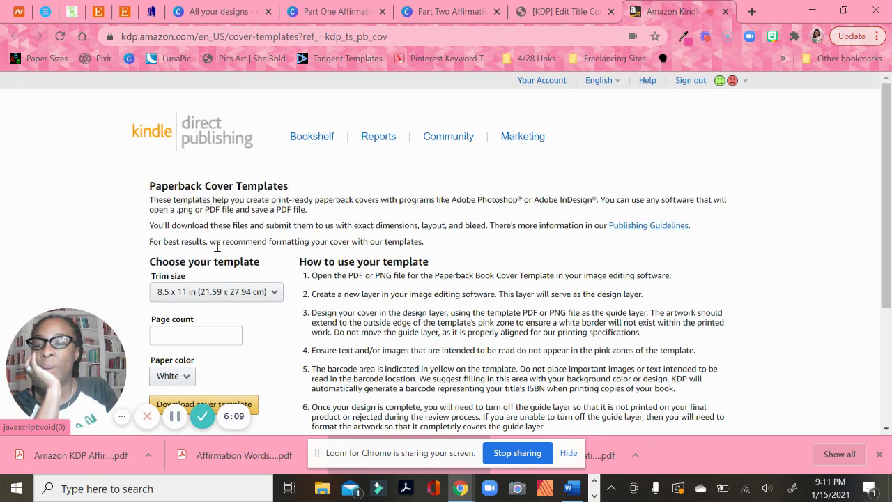
pyautogui.click(216, 333)
pyautogui.write('120')
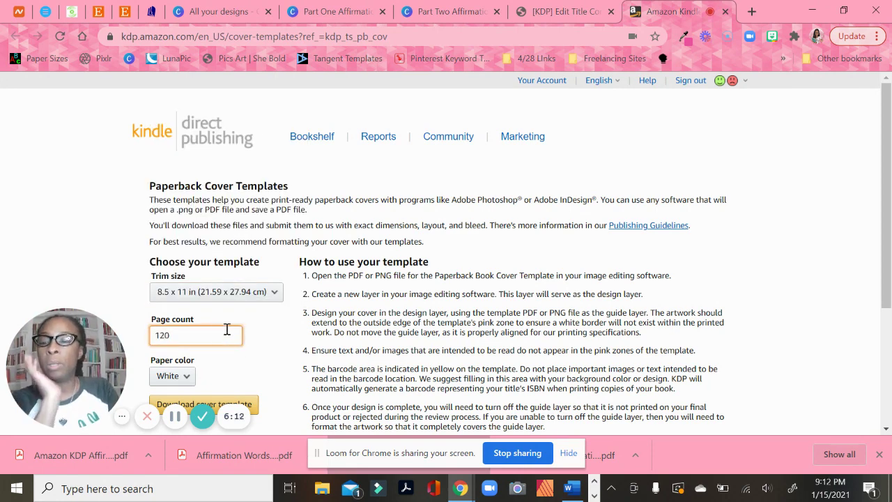
pyautogui.scroll(-1, 227, 329)
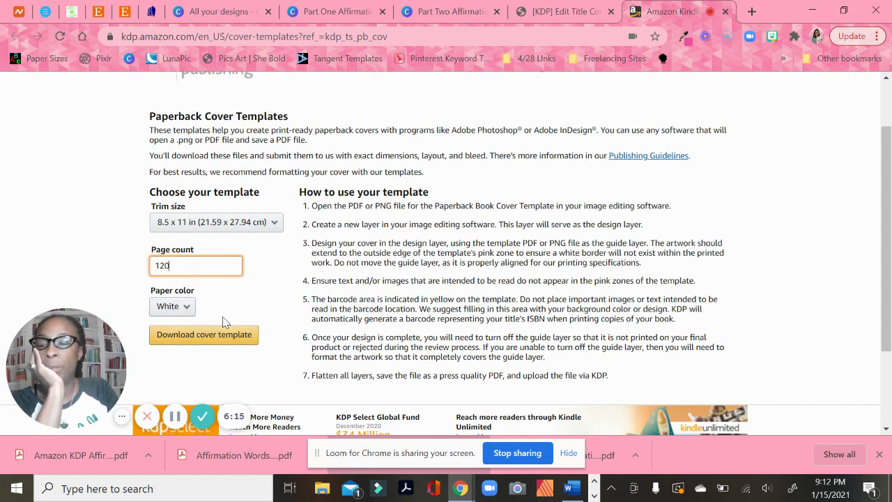
pyautogui.click(217, 339)
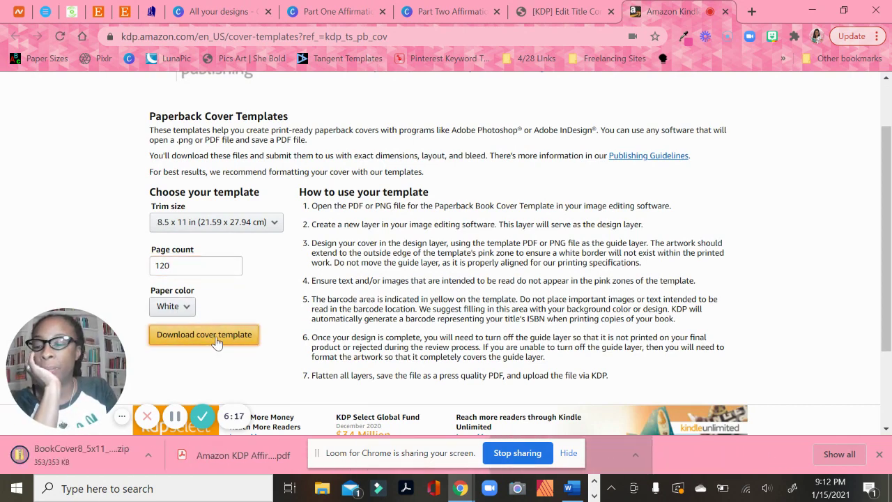
# Open the downloaded BookCover8_5x11_BW_120 archive and extract all its files to the suggested folder in Downloads.
pyautogui.click(86, 451)
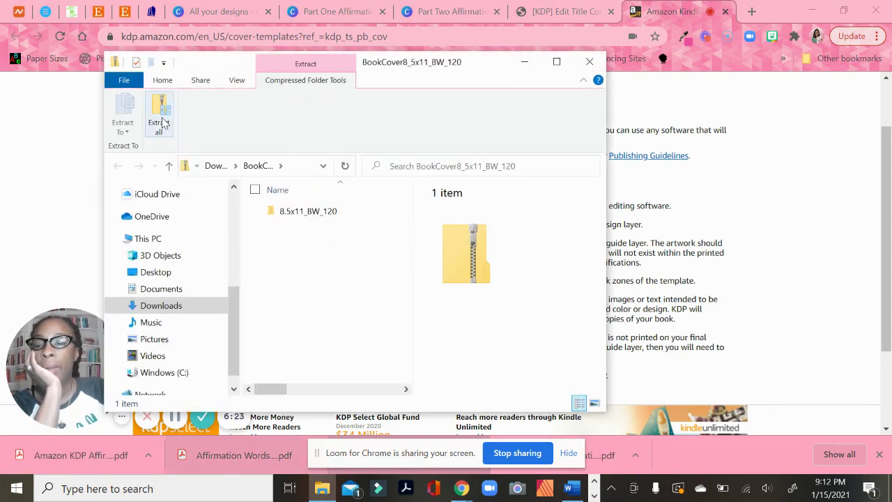
pyautogui.click(159, 123)
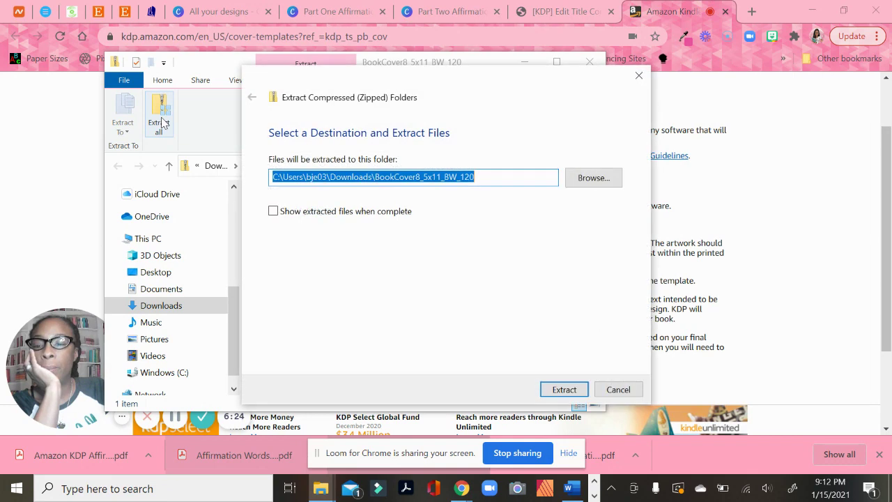
pyautogui.click(564, 389)
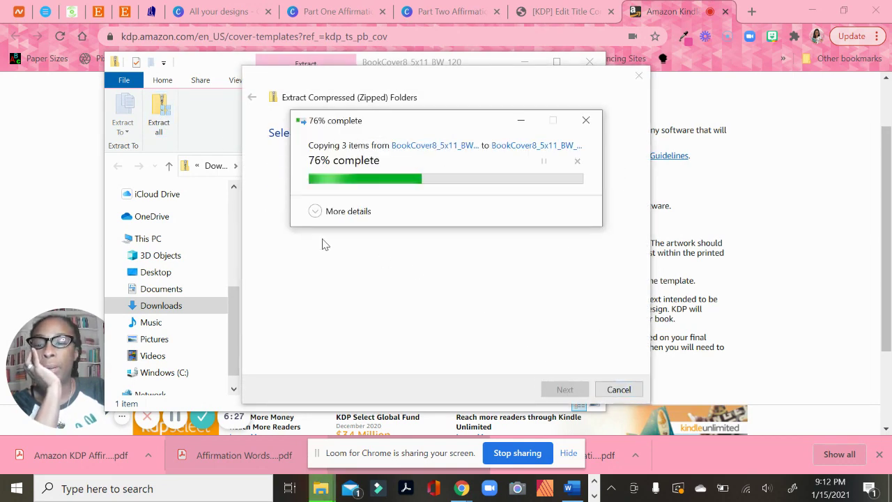
# View the template files in the 8.5x11_BW_120 subfolder of the extracted BookCover8_5x11_BW_120 folder in Downloads.
pyautogui.click(214, 166)
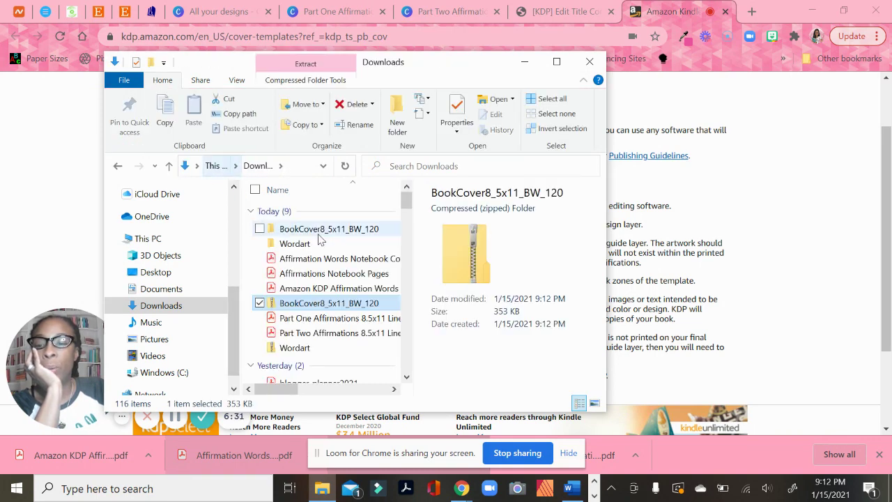
pyautogui.click(323, 231)
pyautogui.doubleClick(323, 232)
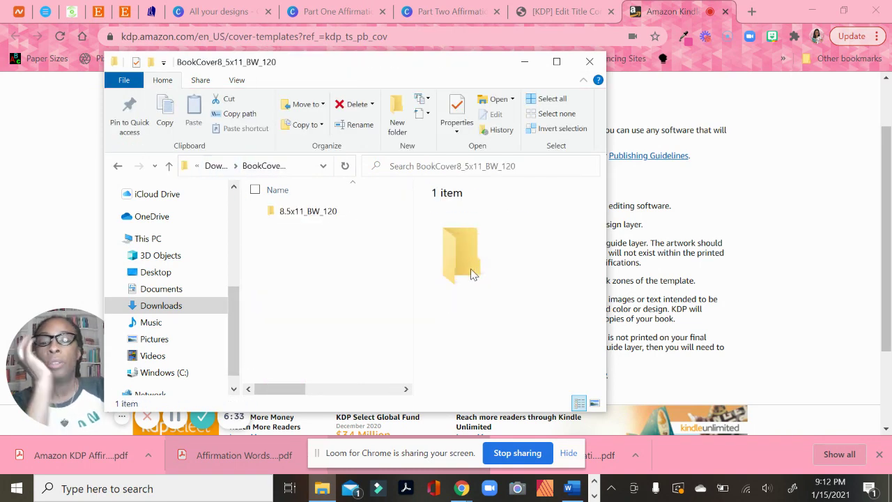
pyautogui.doubleClick(317, 218)
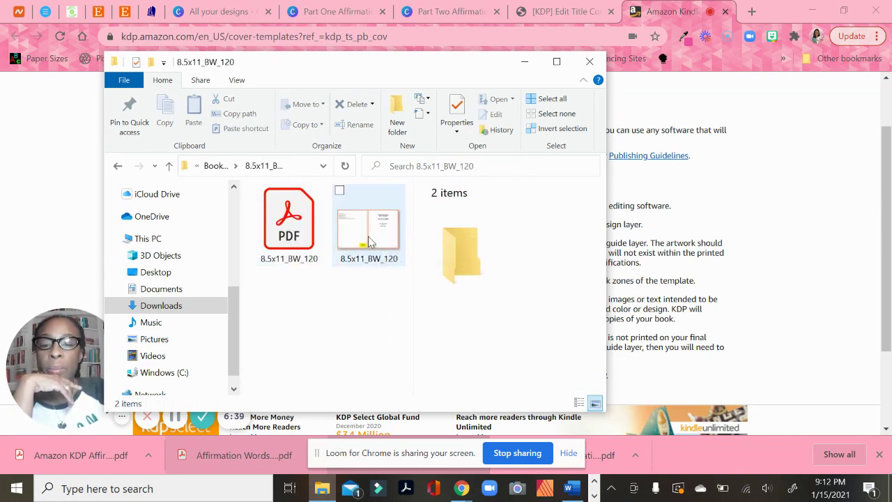
pyautogui.click(590, 61)
# Open the Amazon KDP Affirmation Words Notebook Cover design in Canva and shift the back cover pattern image to the page's outer edge.
pyautogui.click(225, 12)
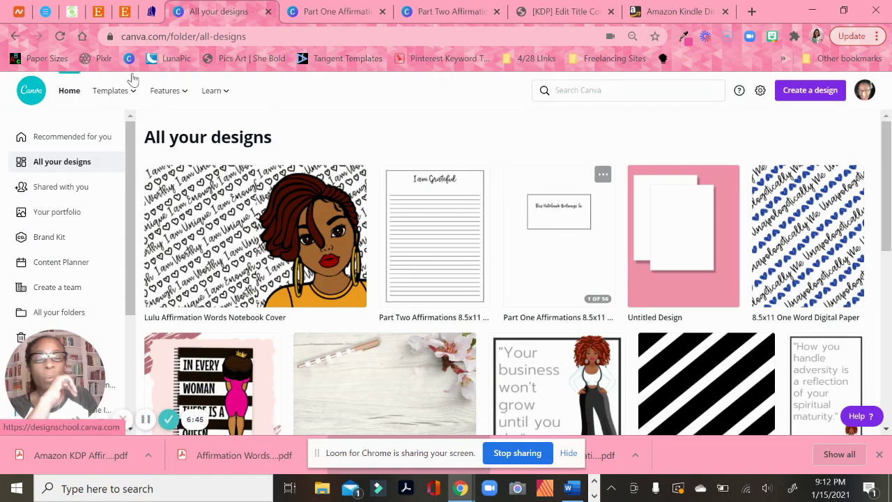
pyautogui.click(61, 37)
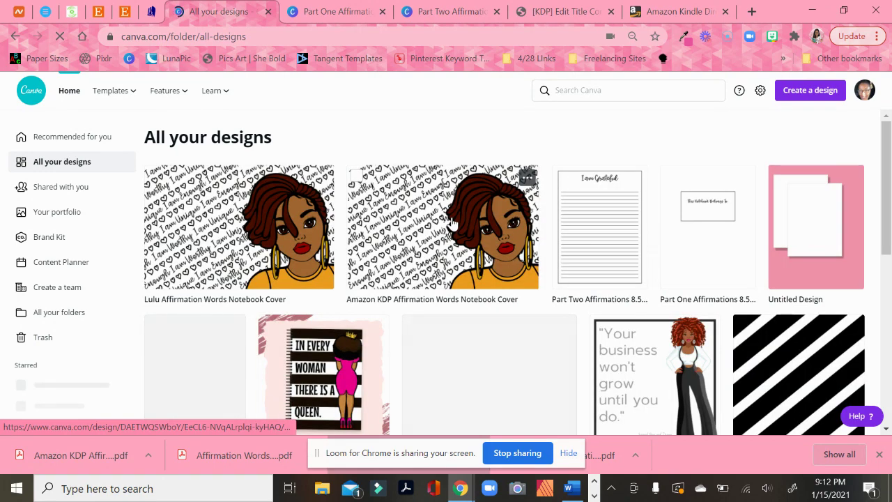
pyautogui.click(452, 223)
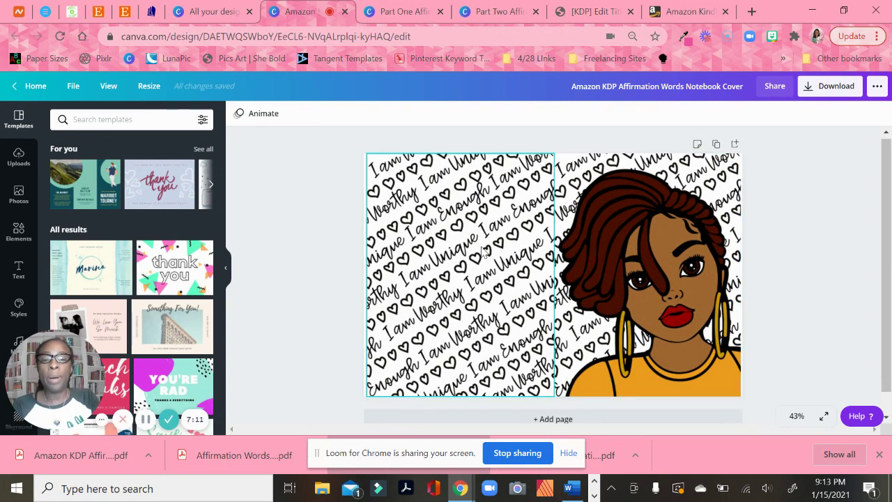
pyautogui.moveTo(487, 244)
pyautogui.mouseDown()
pyautogui.moveTo(472, 260)
pyautogui.moveTo(479, 249)
pyautogui.mouseUp()
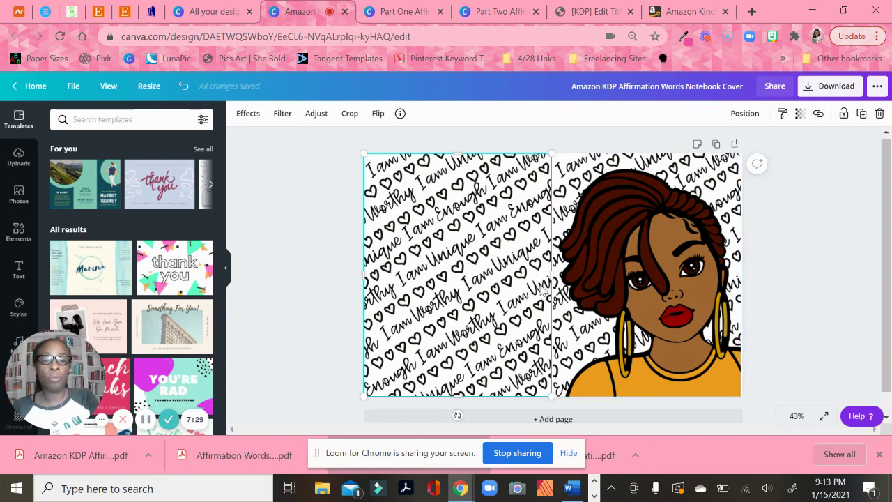
pyautogui.moveTo(460, 290); pyautogui.dragTo(460, 290)
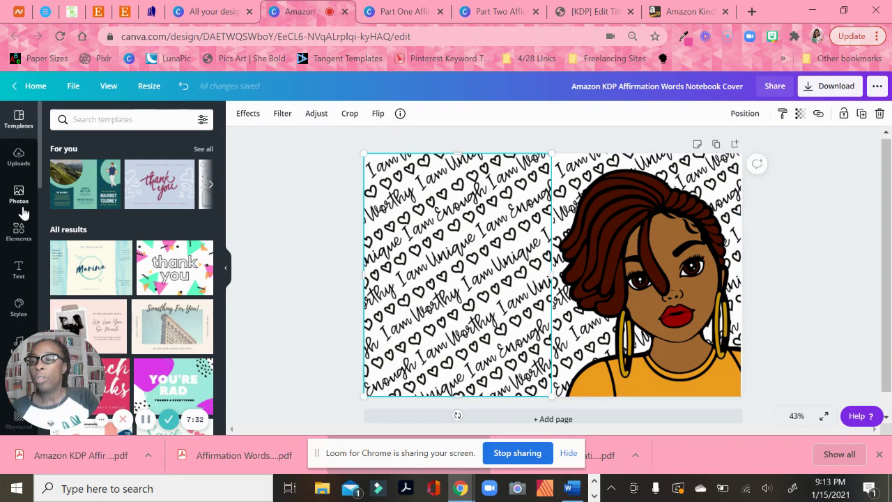
# Try to upload the 8.5x11_BW_120 PNG template from the extracted BookCover8_5x11_BW_120 folder to the Canva uploads.
pyautogui.click(18, 157)
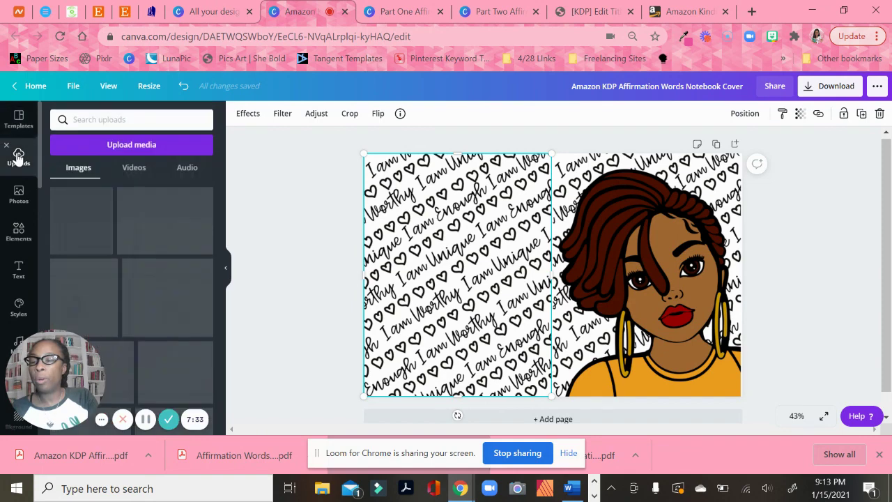
pyautogui.click(92, 147)
pyautogui.click(63, 181)
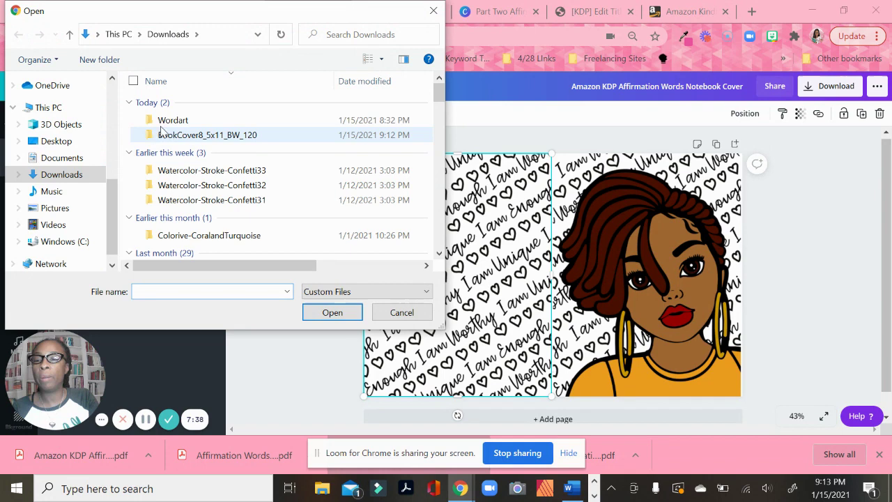
pyautogui.doubleClick(195, 136)
pyautogui.doubleClick(186, 104)
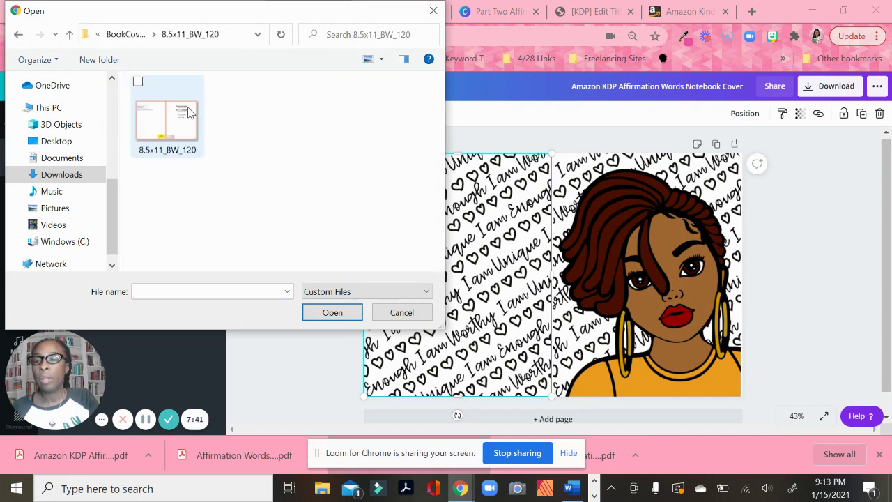
pyautogui.doubleClick(185, 112)
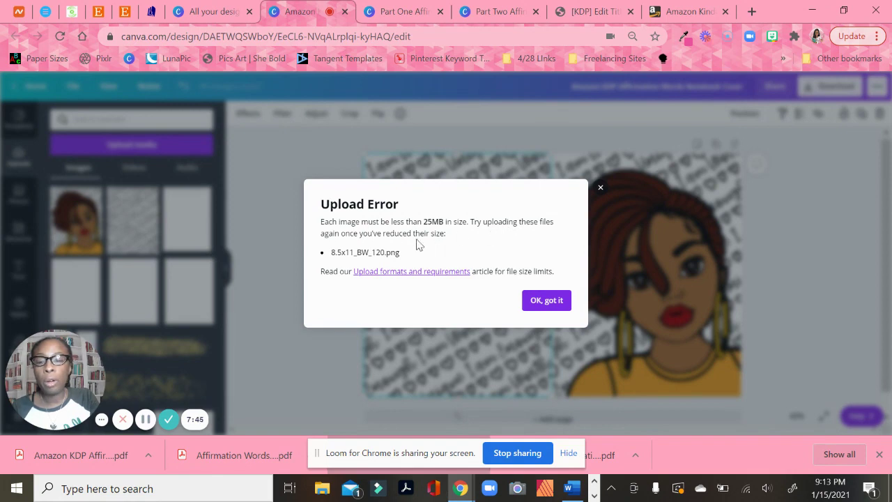
pyautogui.click(544, 301)
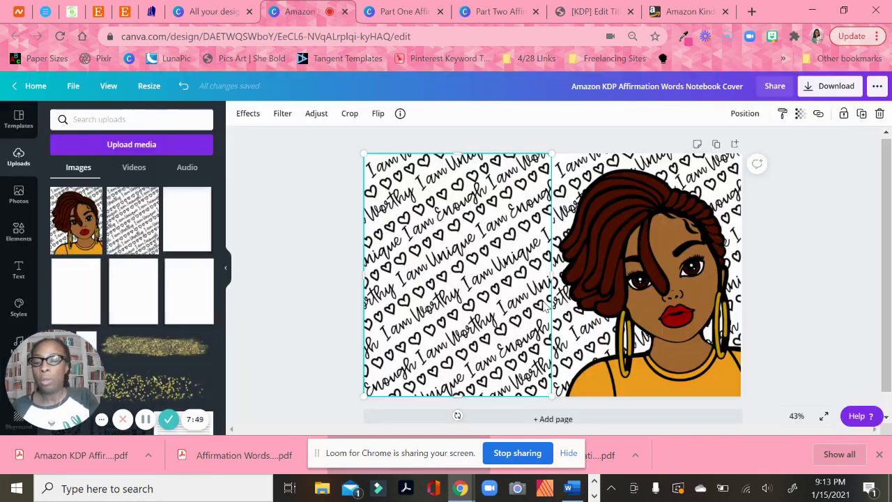
# Open the 8.5x11_BW_120 PNG template from the extracted BookCover8_5x11_BW_120 folder in Photos.
pyautogui.click(328, 492)
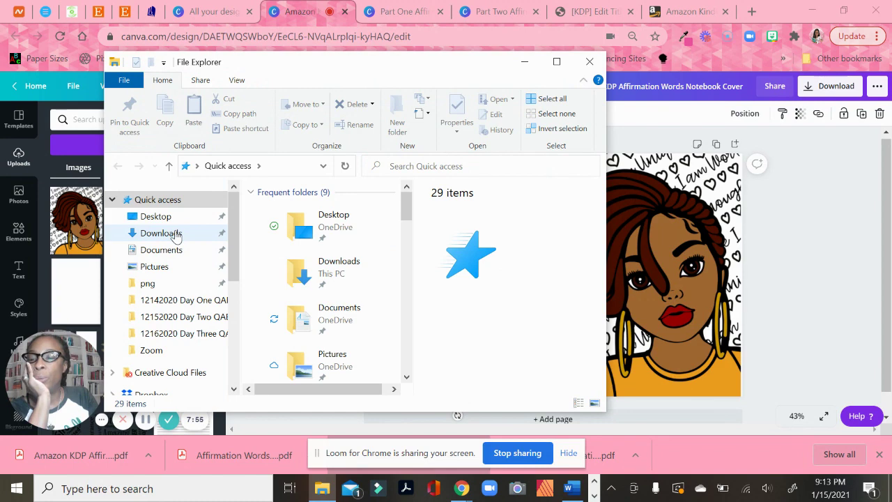
pyautogui.click(160, 232)
pyautogui.click(301, 233)
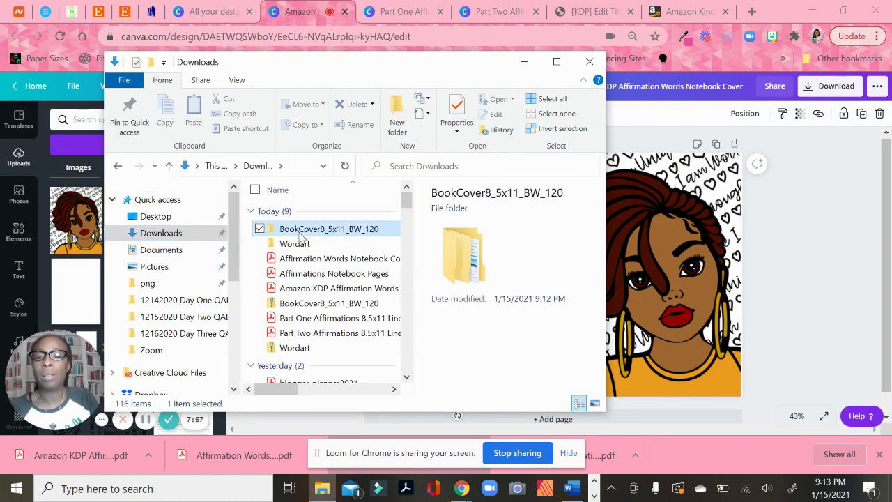
pyautogui.doubleClick(300, 234)
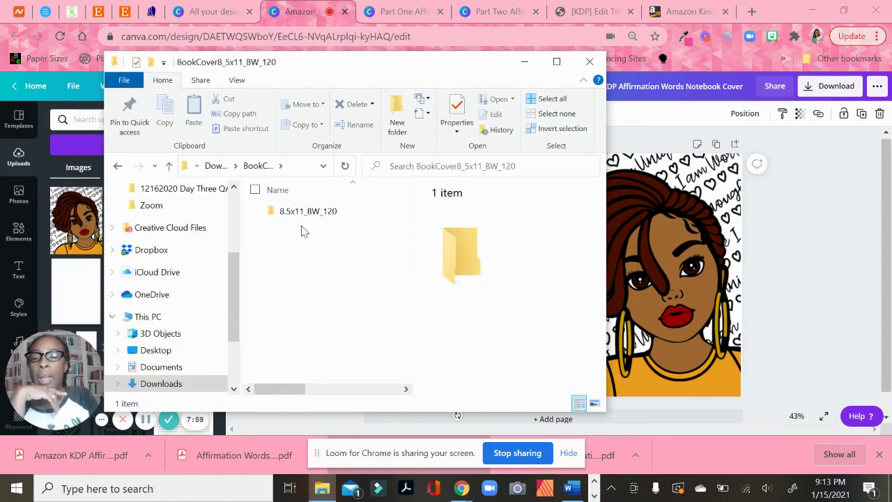
pyautogui.doubleClick(306, 211)
pyautogui.click(361, 231)
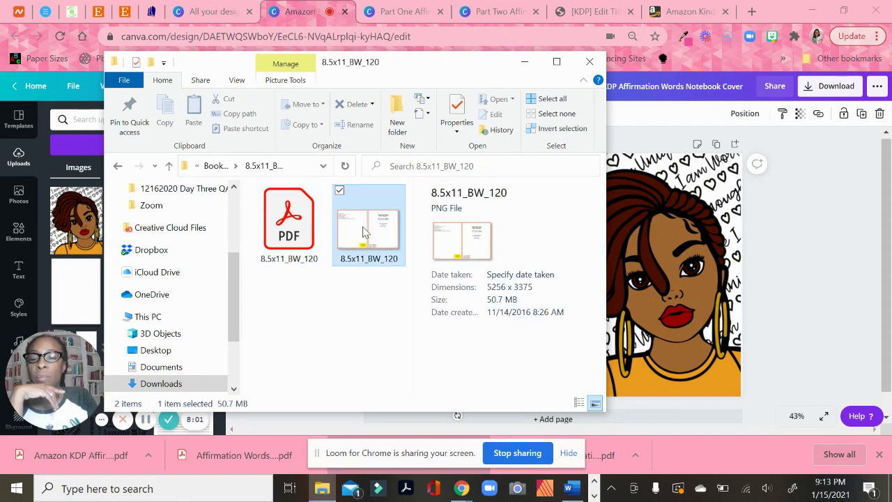
pyautogui.doubleClick(363, 232)
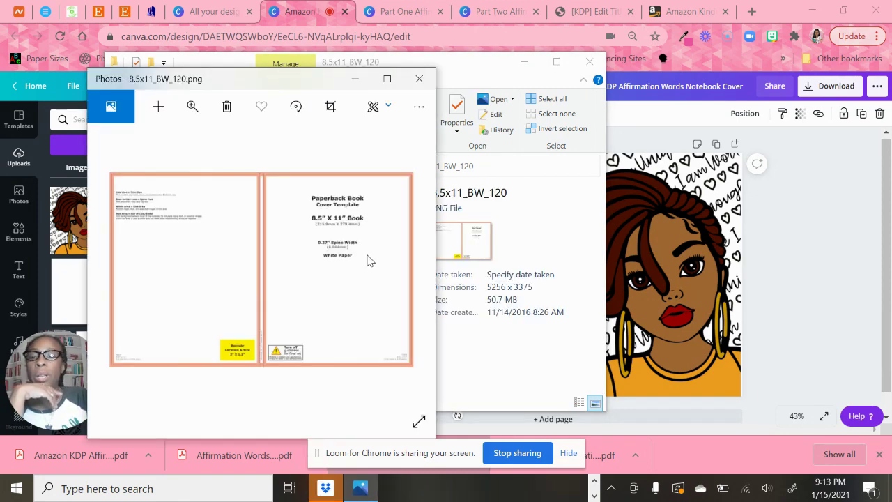
# Resize the template image to 2 MP and save the copy in Downloads as the PNG file Resized 8.5x11_BW_120.
pyautogui.click(416, 107)
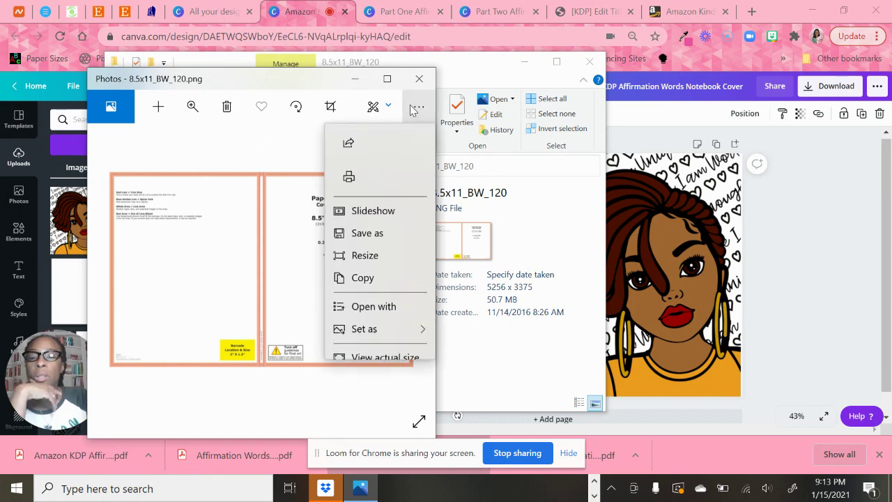
pyautogui.click(363, 257)
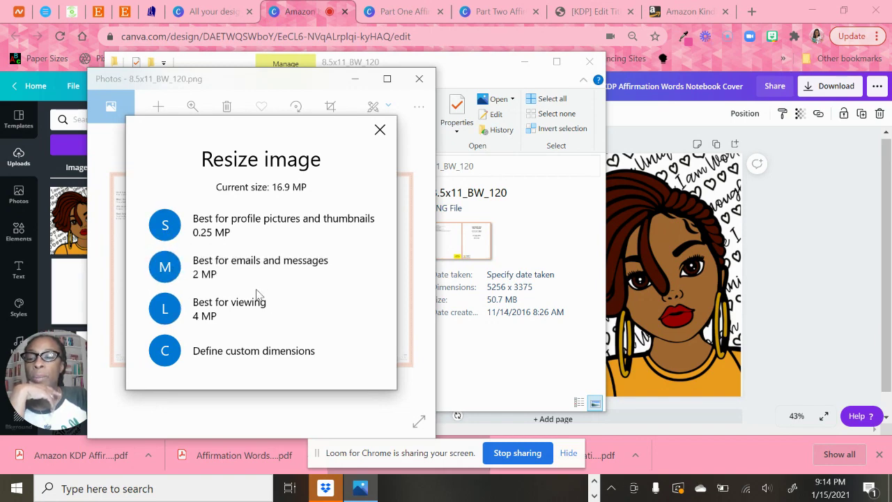
pyautogui.click(167, 268)
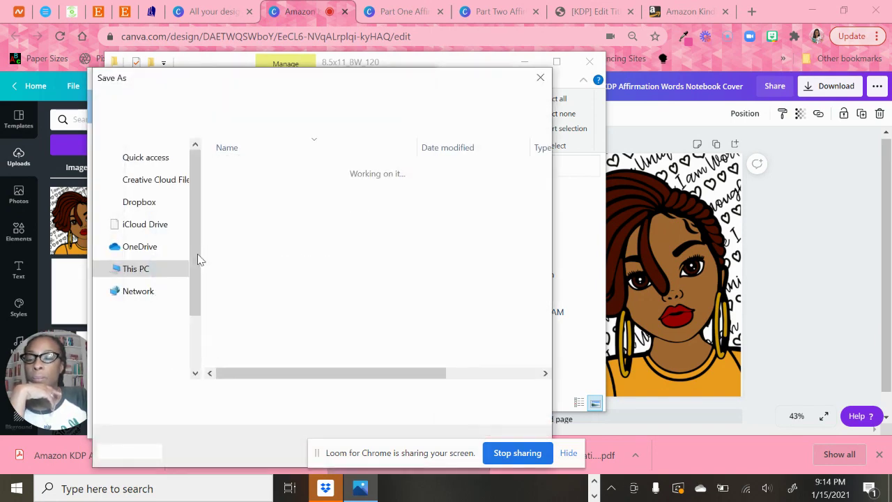
pyautogui.click(185, 395)
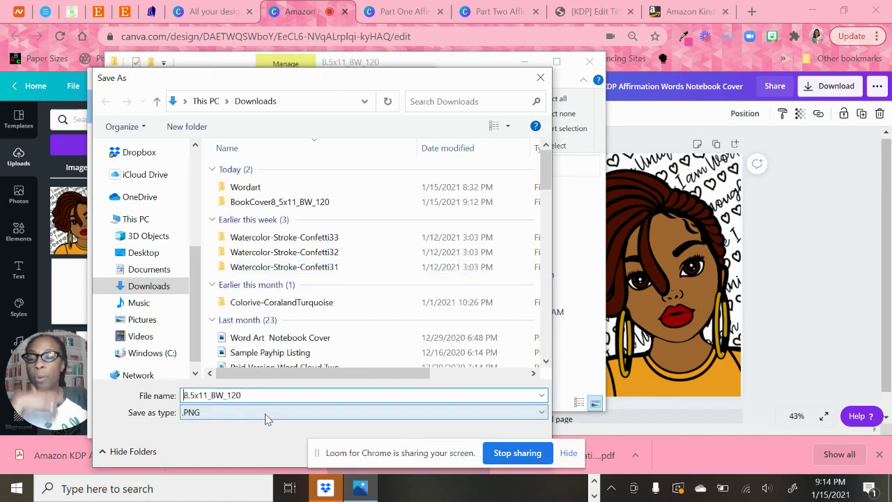
pyautogui.write('Resized')
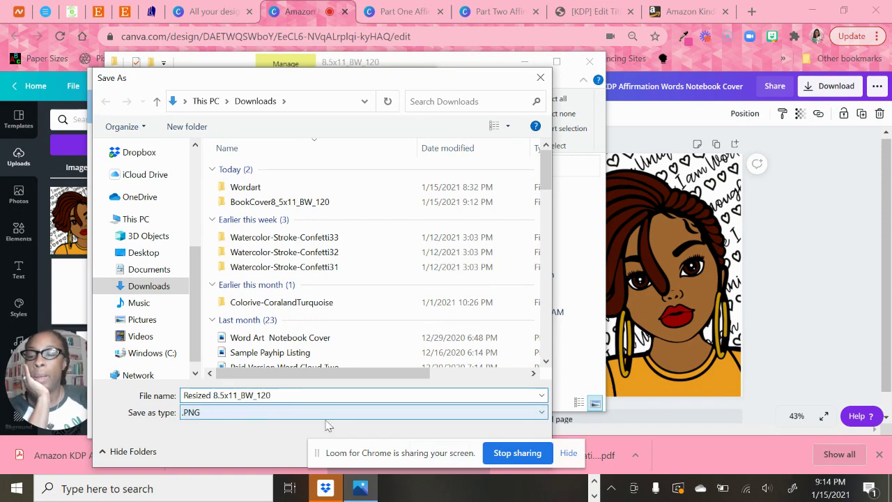
pyautogui.moveTo(396, 73); pyautogui.dragTo(399, 41)
pyautogui.click(445, 408)
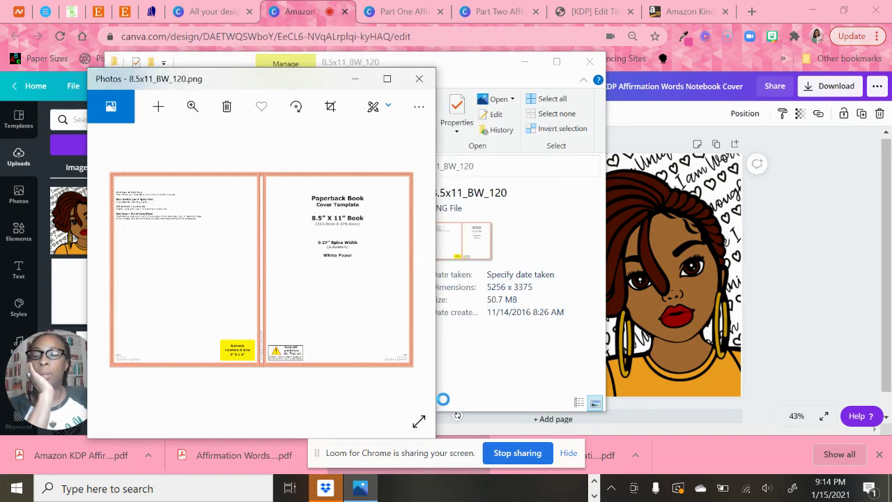
pyautogui.click(419, 78)
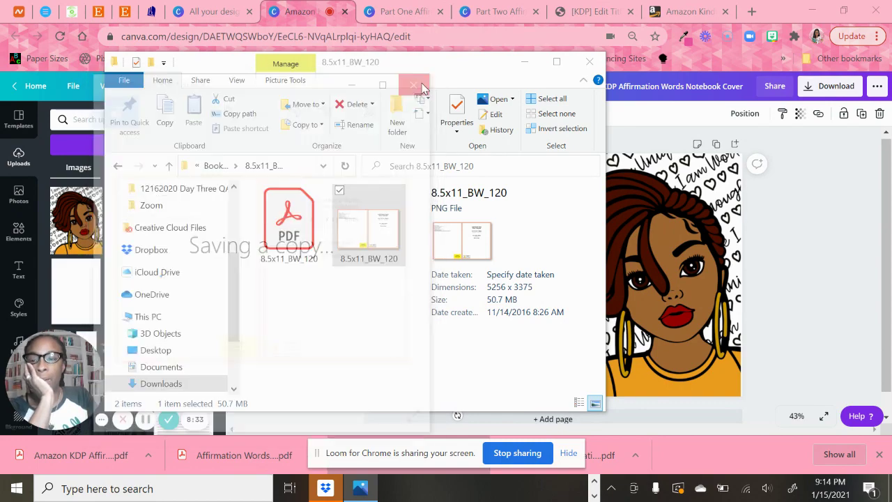
pyautogui.click(587, 63)
# Upload the Resized 8.5x11_BW_120 template image from Downloads to the Canva uploads.
pyautogui.click(117, 145)
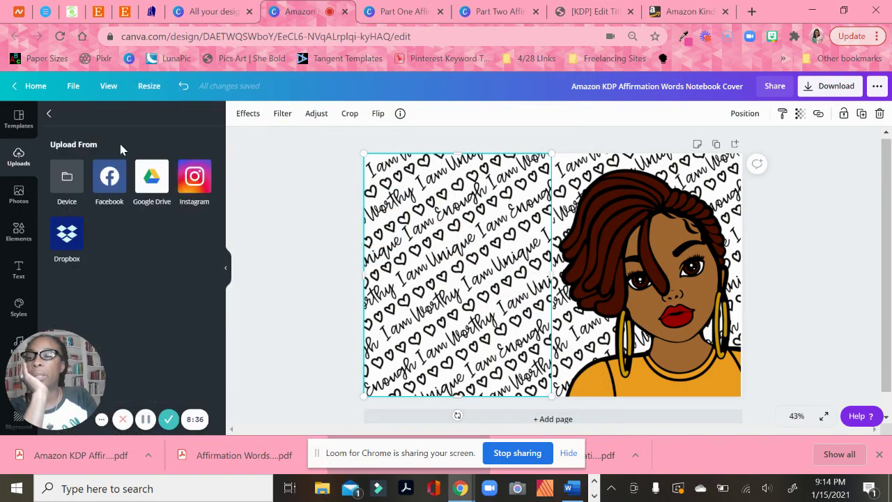
pyautogui.click(72, 183)
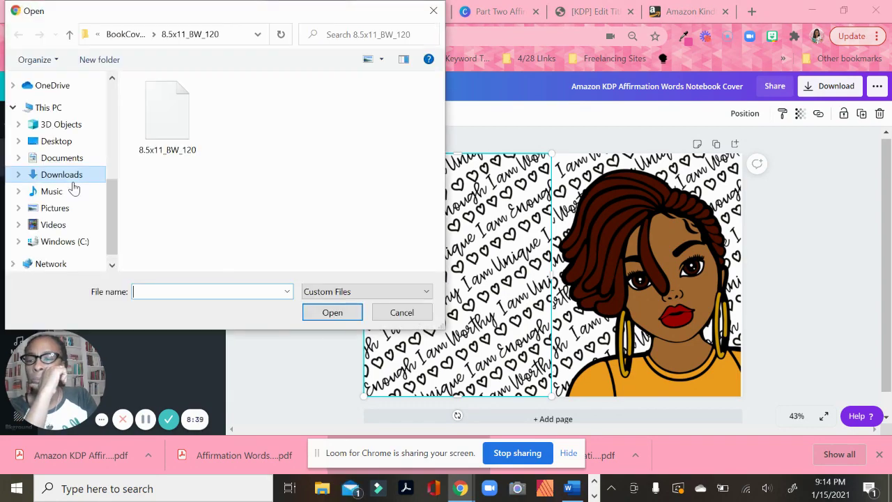
pyautogui.click(61, 178)
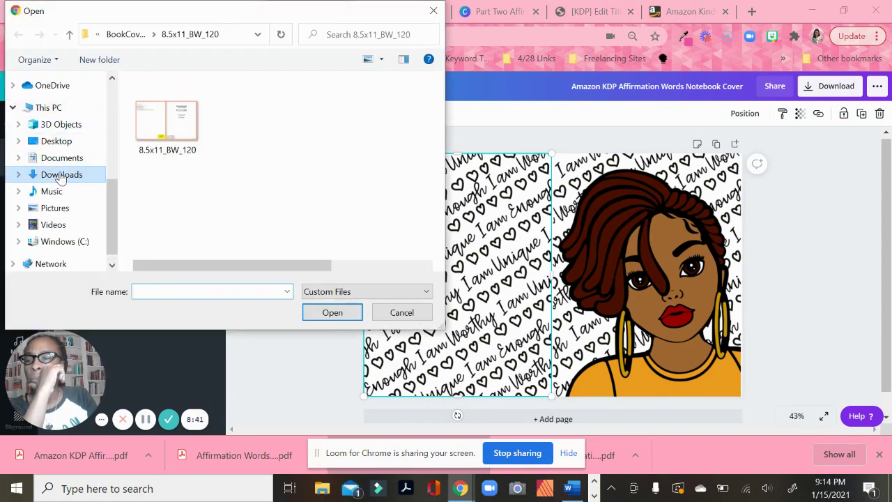
pyautogui.doubleClick(156, 122)
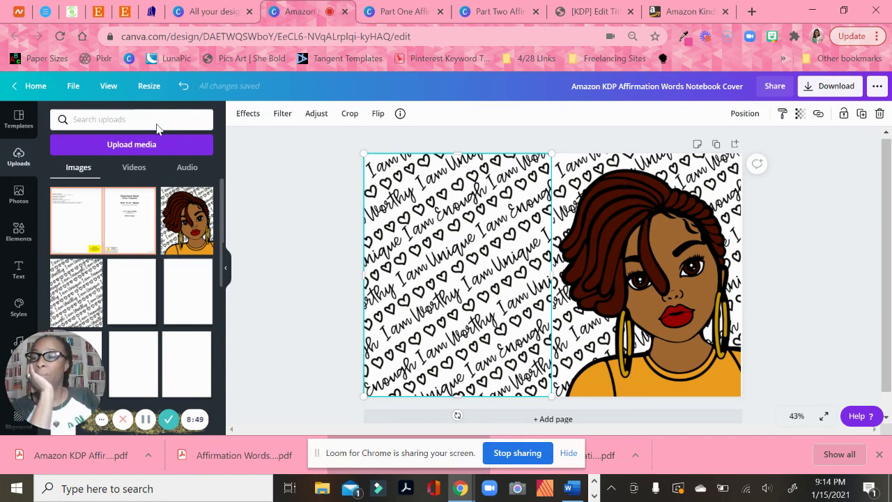
# Add the uploaded cover template to the page, align it with the upper-left page corner and enlarge it to fill the page.
pyautogui.click(112, 236)
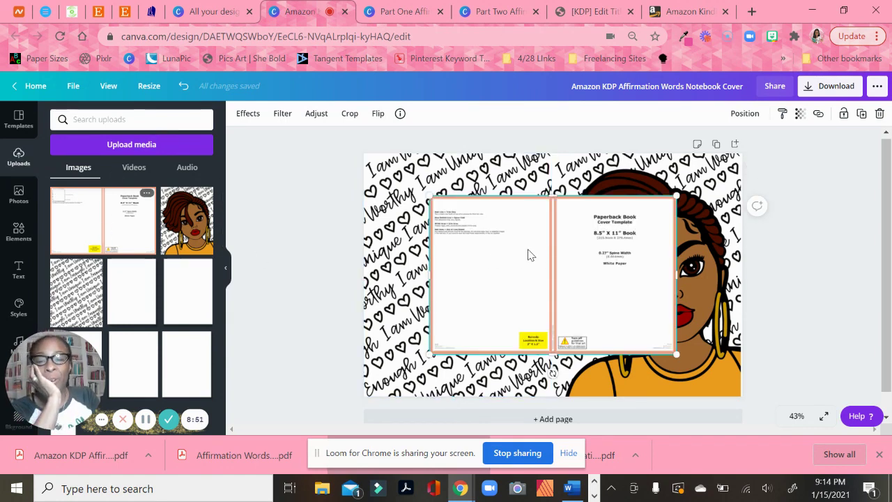
pyautogui.moveTo(541, 253); pyautogui.dragTo(486, 207)
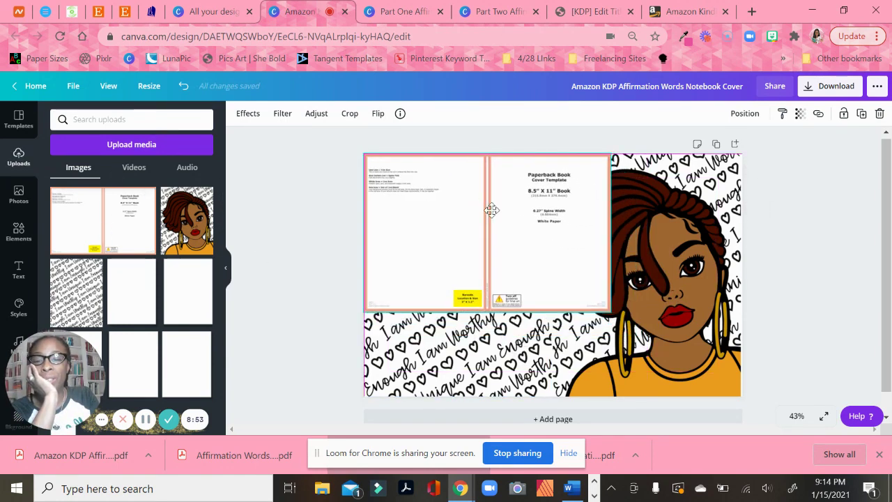
pyautogui.moveTo(614, 311); pyautogui.dragTo(742, 392)
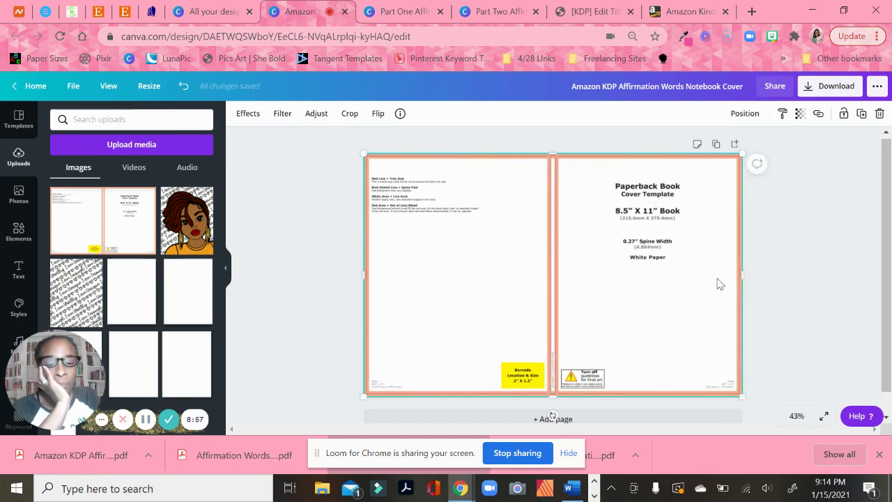
# Send the cover template image backward two levels so it sits behind both cover artwork images.
pyautogui.click(797, 416)
pyautogui.click(786, 295)
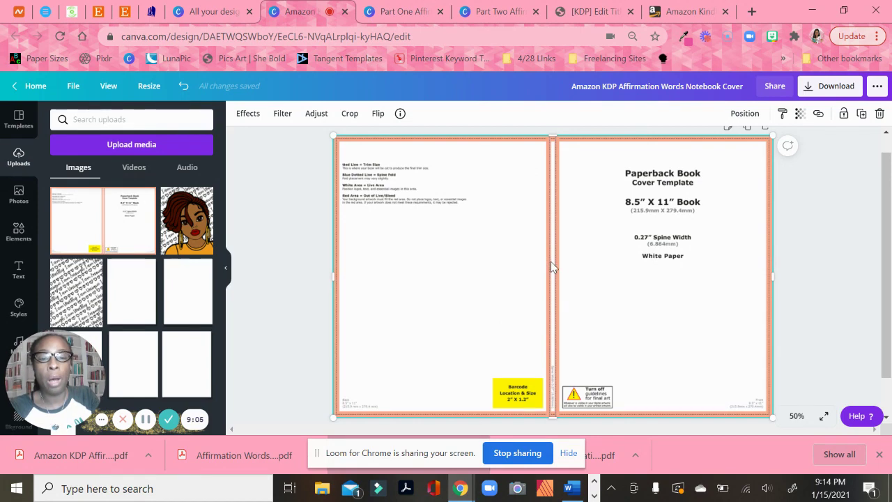
pyautogui.click(730, 115)
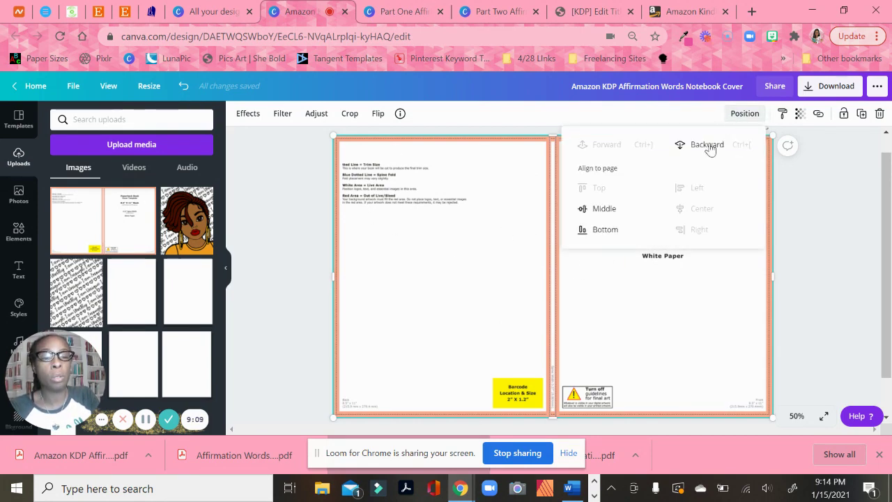
pyautogui.click(708, 146)
pyautogui.click(709, 145)
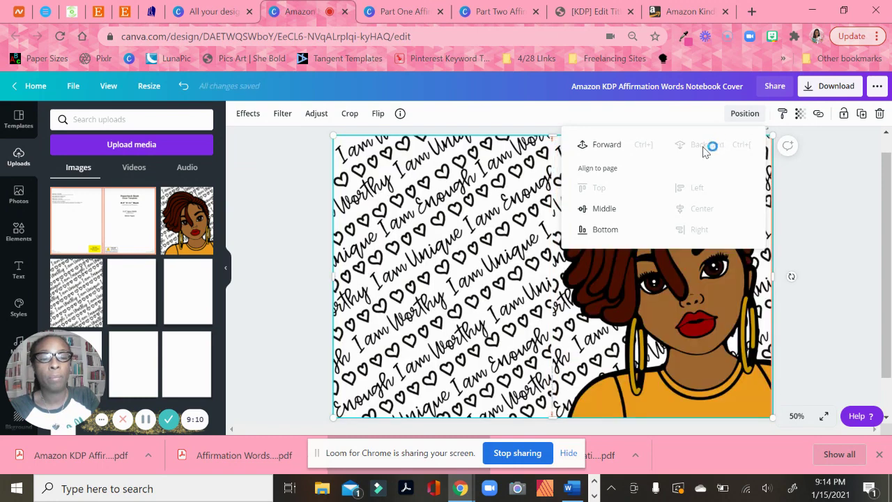
# Shift the back cover pattern and the front cover portrait aside to expose and inspect the KDP template underneath.
pyautogui.click(822, 281)
pyautogui.moveTo(442, 265); pyautogui.dragTo(380, 271)
pyautogui.click(583, 278)
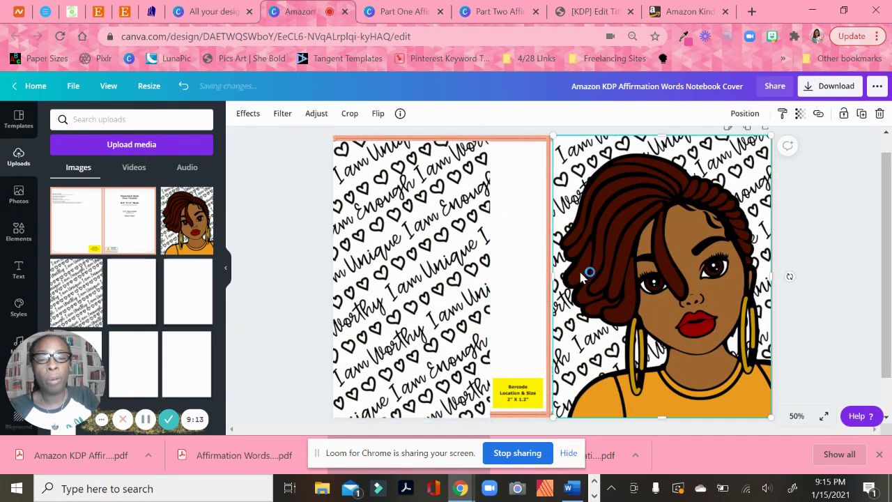
pyautogui.moveTo(659, 267); pyautogui.dragTo(569, 273)
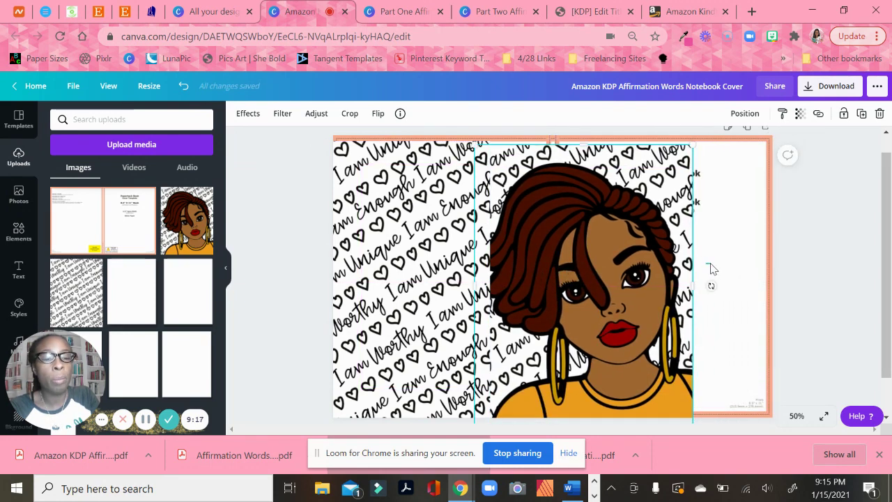
pyautogui.click(745, 269)
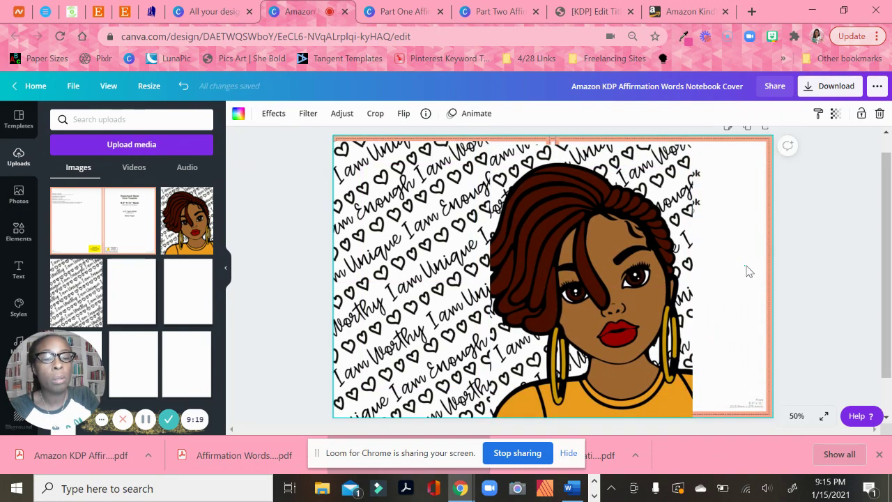
pyautogui.click(768, 278)
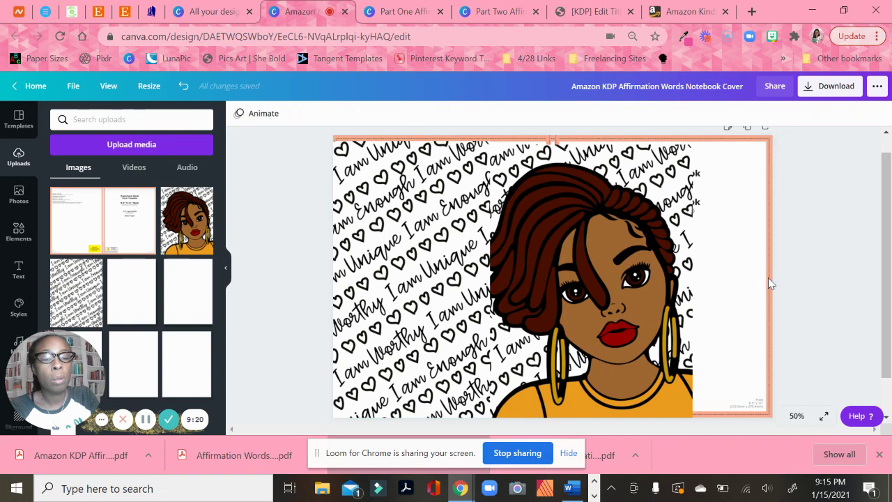
pyautogui.click(764, 366)
pyautogui.doubleClick(764, 366)
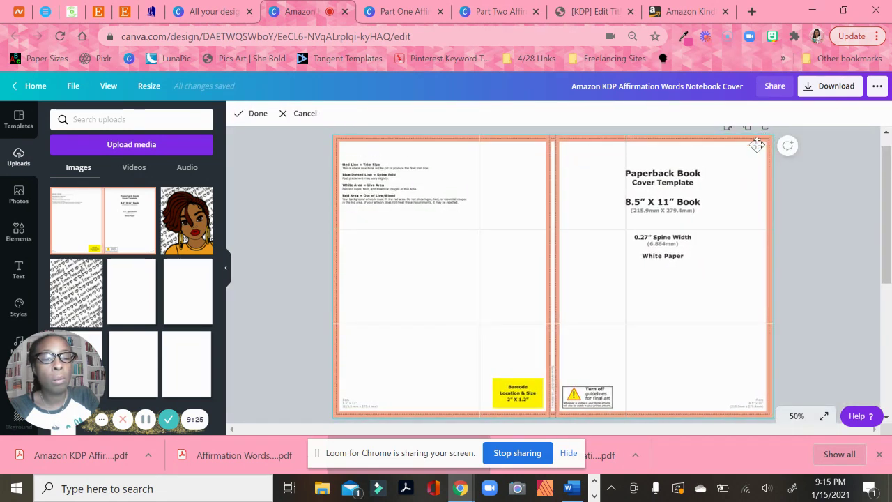
pyautogui.click(813, 212)
# Place the heart pattern over the back cover and the portrait over the front cover, with their inner edges bordering the template's spine guides.
pyautogui.moveTo(614, 254); pyautogui.dragTo(697, 243)
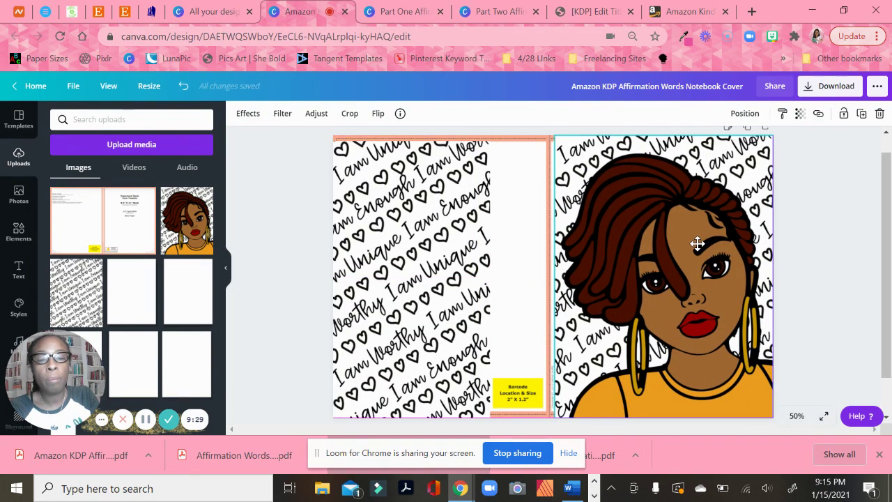
pyautogui.moveTo(411, 287); pyautogui.dragTo(455, 279)
pyautogui.click(796, 417)
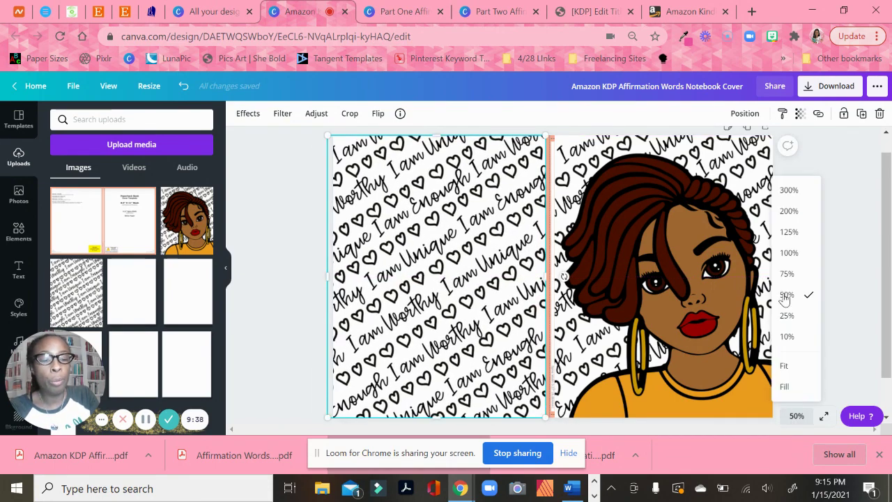
pyautogui.click(788, 254)
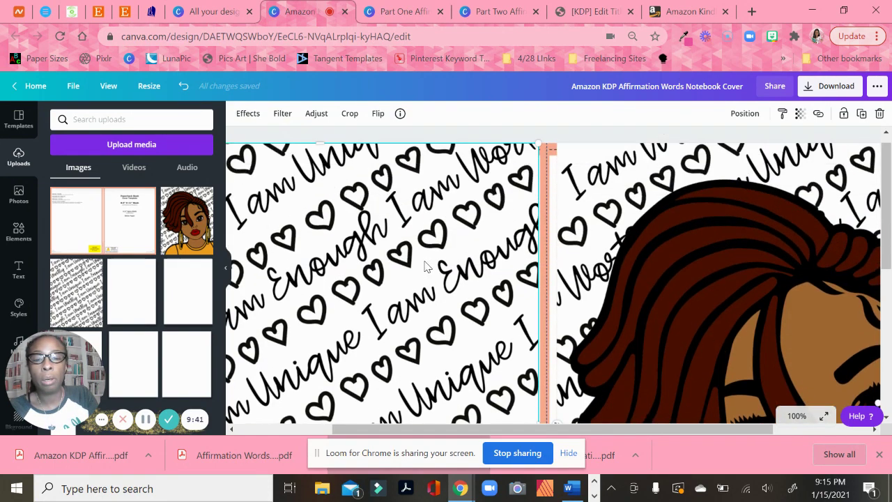
pyautogui.moveTo(426, 266)
pyautogui.mouseDown()
pyautogui.moveTo(398, 261)
pyautogui.moveTo(425, 263)
pyautogui.mouseUp()
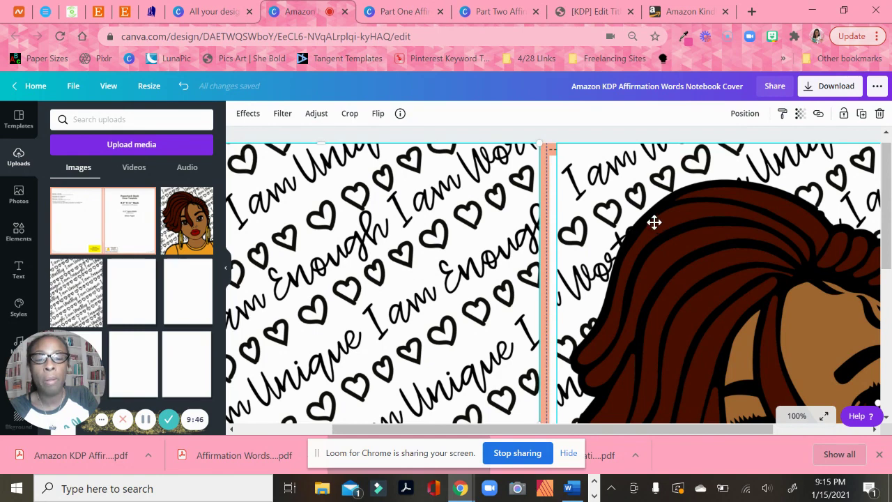
pyautogui.moveTo(653, 221); pyautogui.dragTo(671, 221)
pyautogui.click(483, 240)
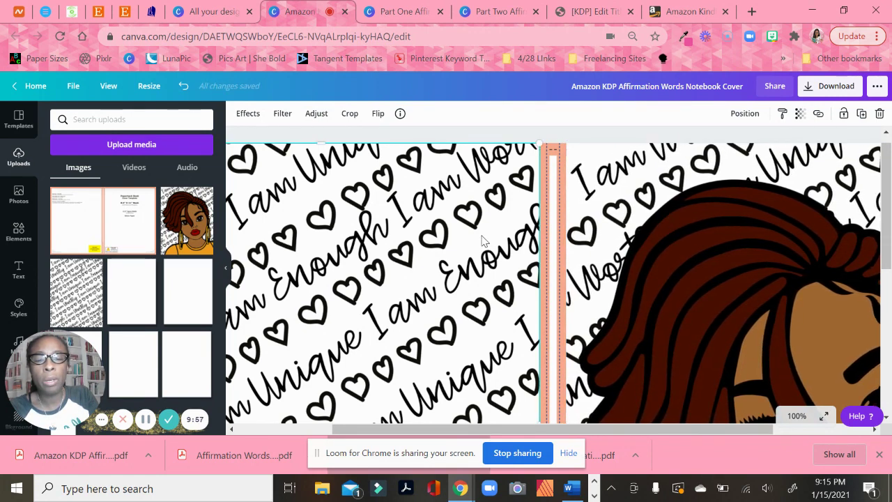
pyautogui.moveTo(483, 241); pyautogui.dragTo(486, 235)
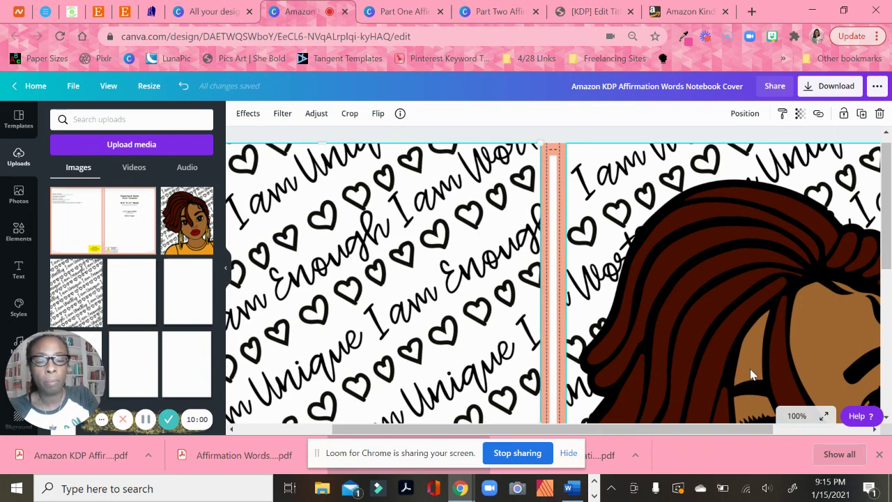
# Search the elements for "rectangle" and add the plain filled rectangle to the cover page.
pyautogui.click(797, 417)
pyautogui.click(786, 293)
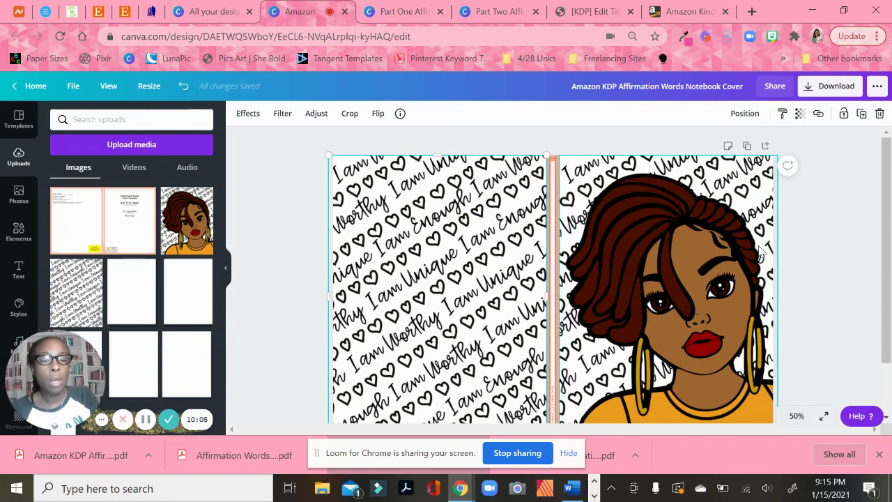
pyautogui.scroll(-1, 484, 318)
pyautogui.scroll(-3, 483, 317)
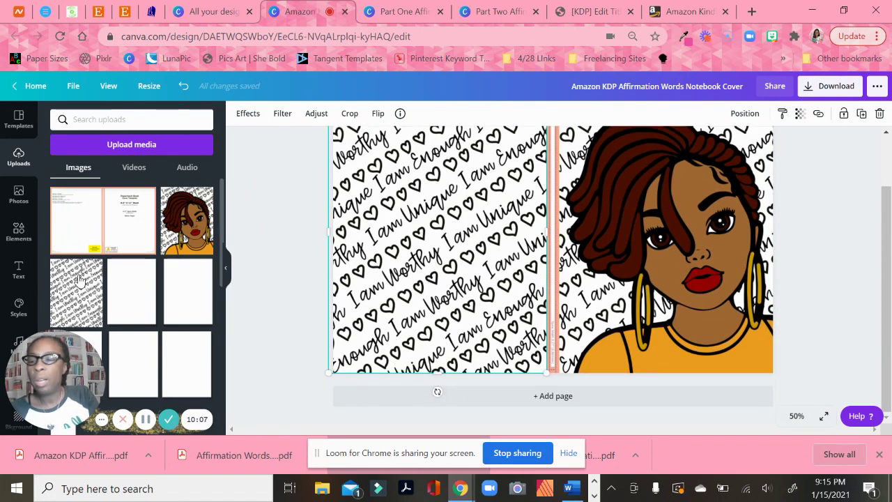
pyautogui.click(17, 230)
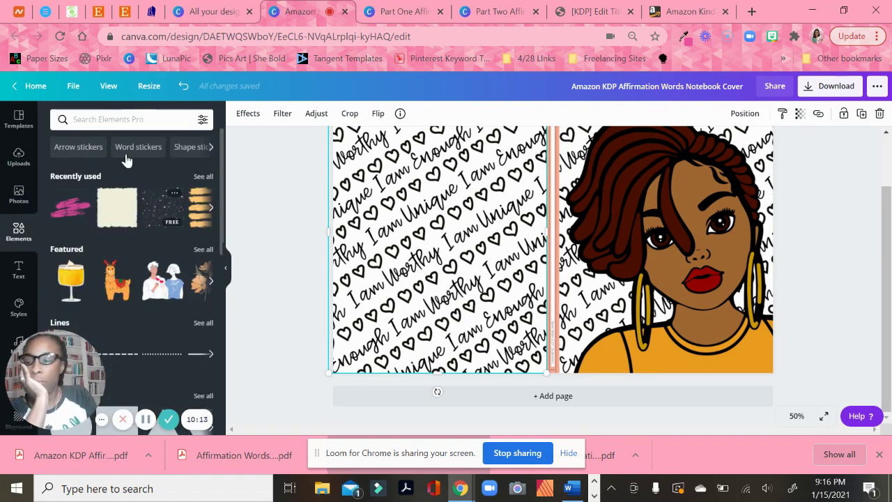
pyautogui.click(94, 120)
pyautogui.write('r')
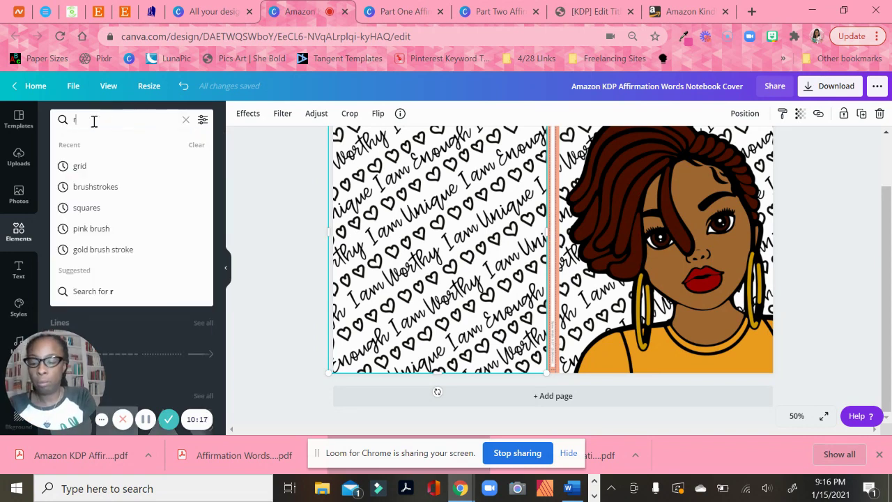
pyautogui.write('ectangle')
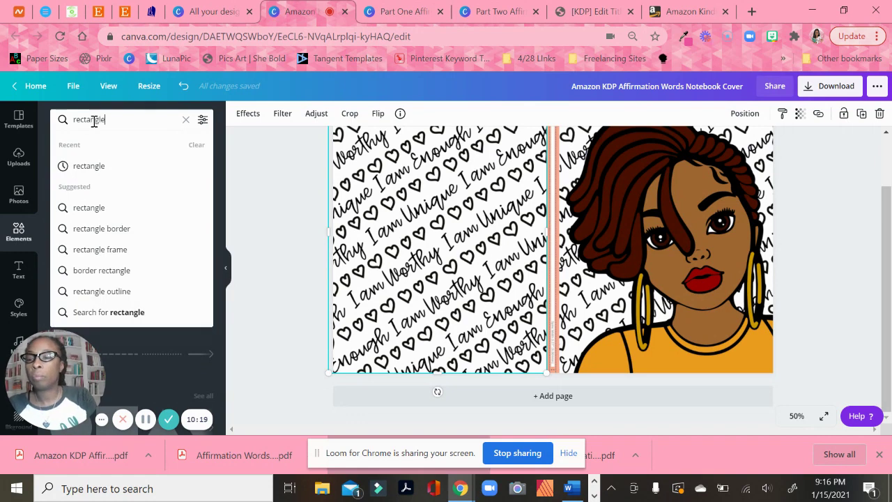
pyautogui.click(87, 166)
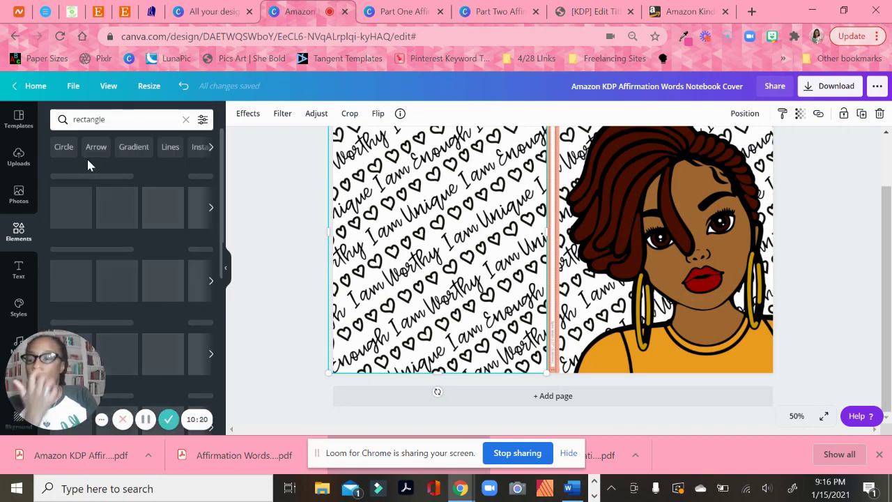
pyautogui.click(78, 190)
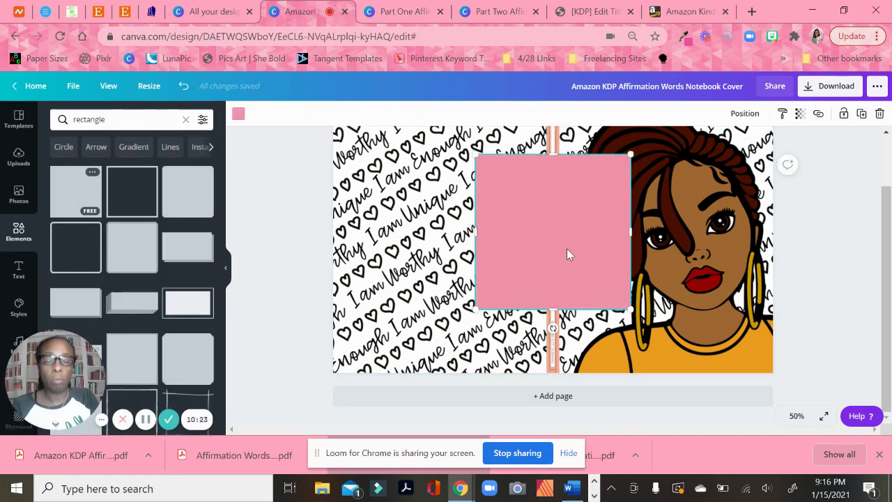
# Narrow the rectangle to about 0.5 in wide and place it over the spine, aligned with the page's top edge.
pyautogui.moveTo(586, 274); pyautogui.dragTo(599, 259)
pyautogui.scroll(1, 599, 271)
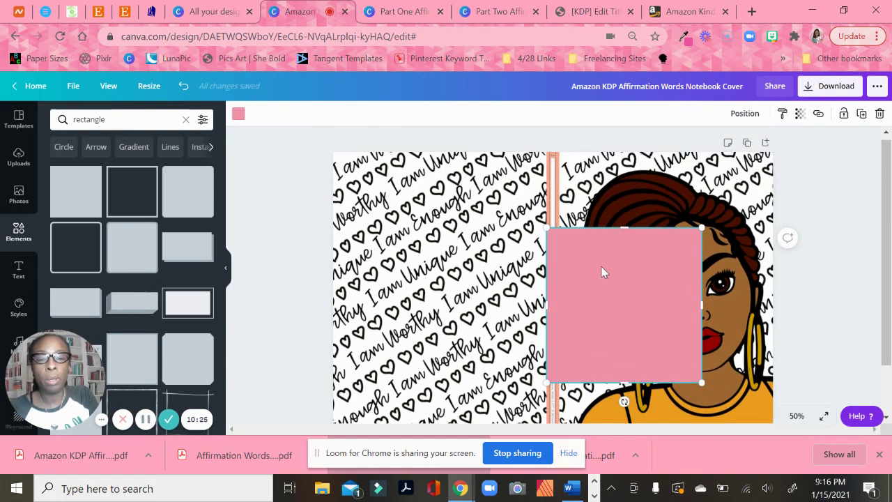
pyautogui.moveTo(704, 313); pyautogui.dragTo(554, 234)
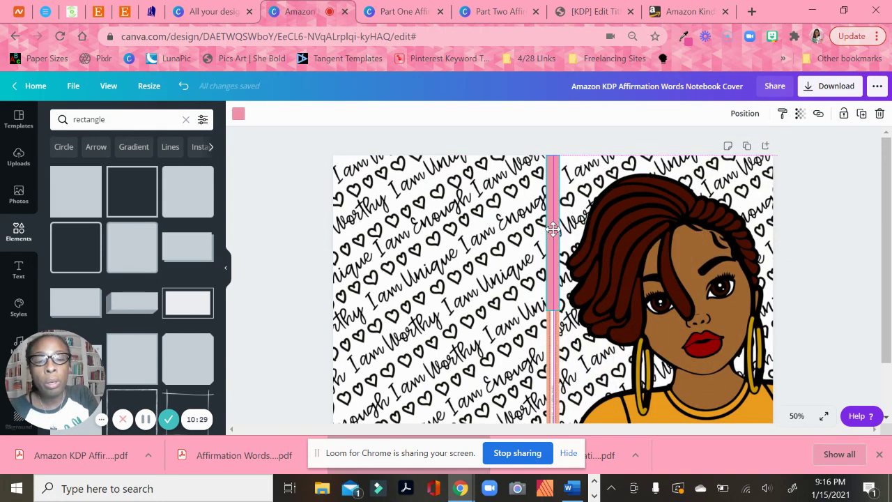
# Recolor the spine rectangle black, using the black from the portrait's photo colors.
pyautogui.click(238, 114)
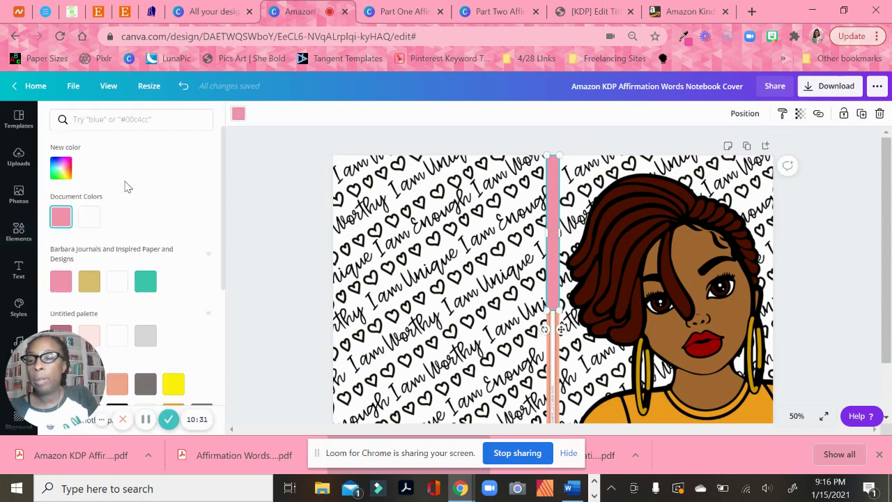
pyautogui.scroll(-2, 143, 279)
pyautogui.click(117, 275)
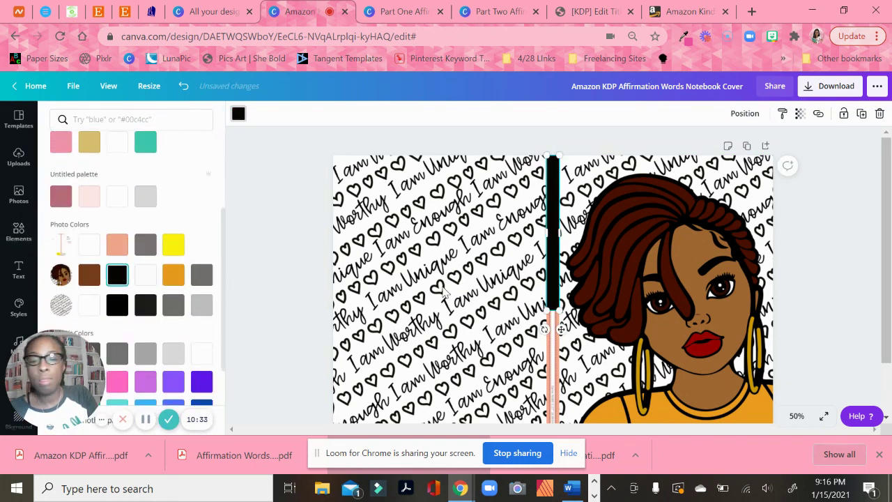
# Stretch the black spine rectangle beyond the bottom and top page edges so it covers the spine's full height.
pyautogui.moveTo(552, 310); pyautogui.dragTo(567, 397)
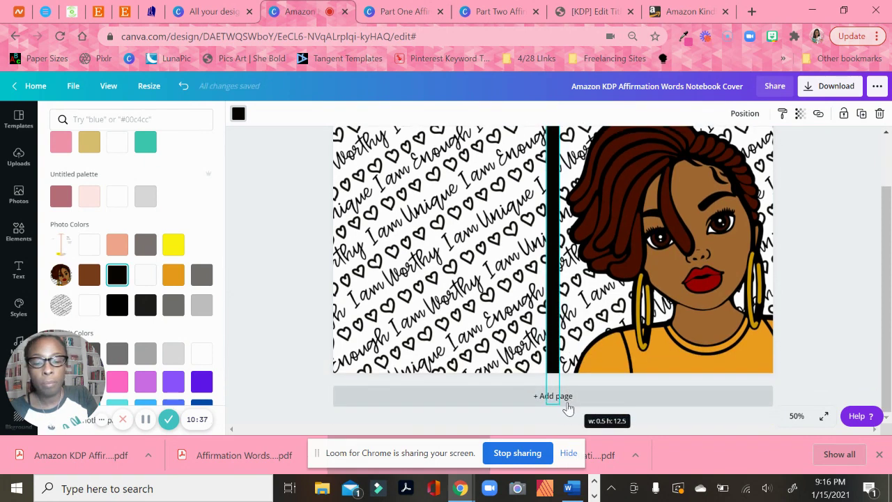
pyautogui.scroll(1, 559, 230)
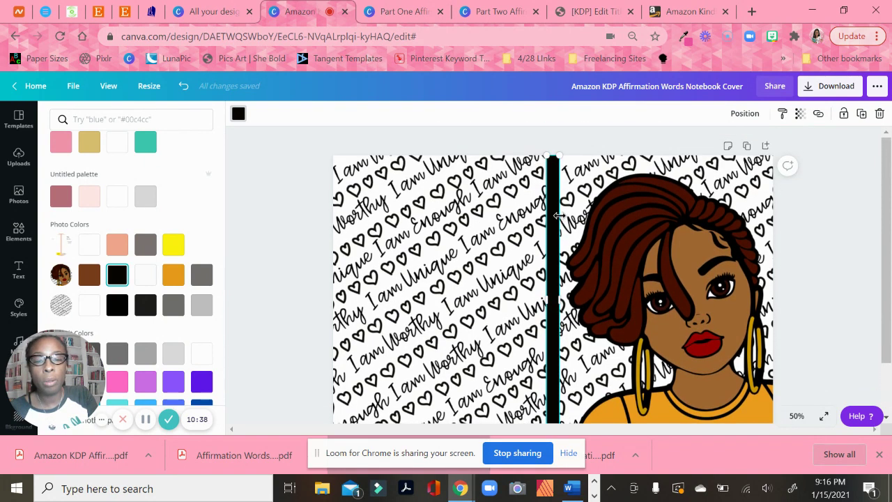
pyautogui.click(568, 166)
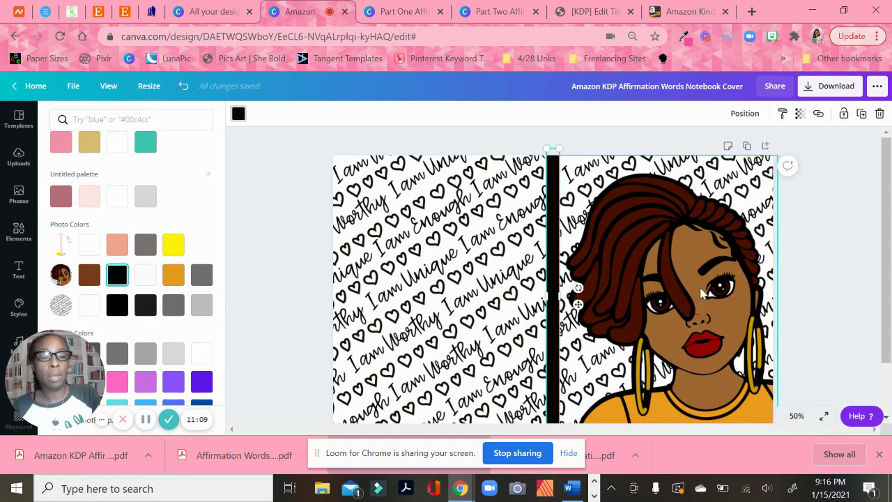
pyautogui.click(823, 246)
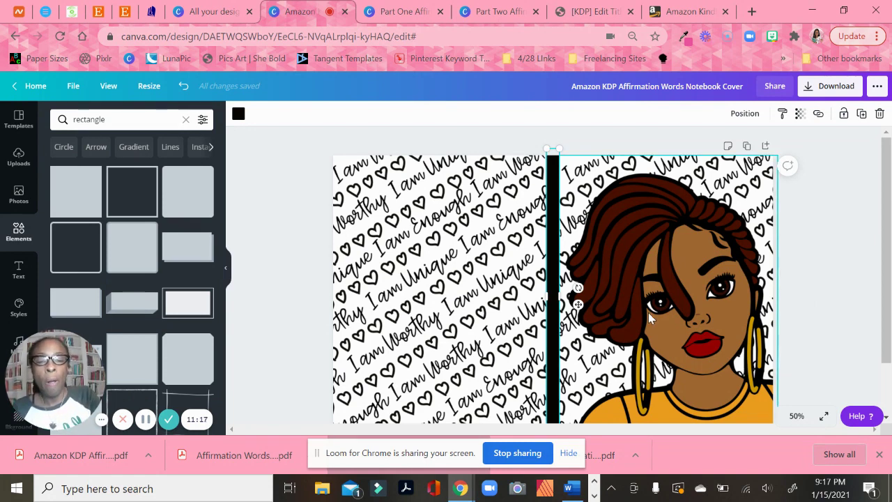
pyautogui.moveTo(538, 296); pyautogui.dragTo(534, 271)
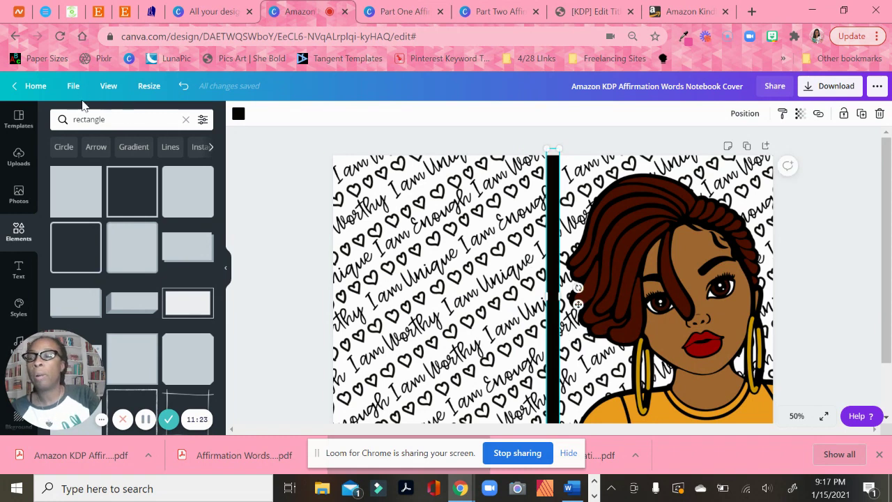
# Turn on the rulers and guides for the cover design.
pyautogui.click(73, 86)
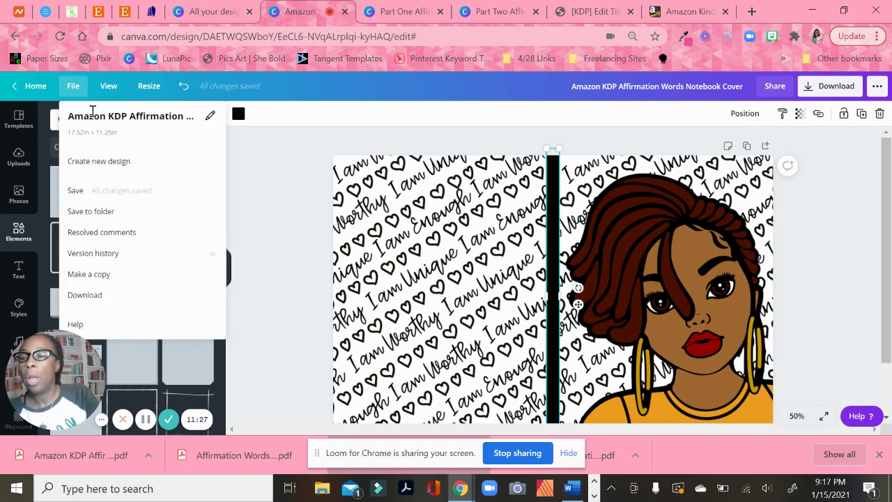
pyautogui.click(110, 87)
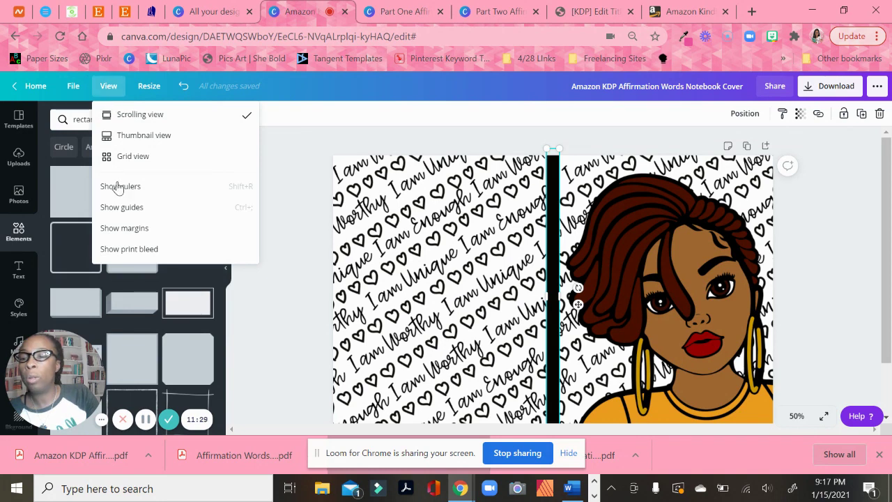
pyautogui.click(118, 187)
pyautogui.click(73, 87)
pyautogui.click(106, 86)
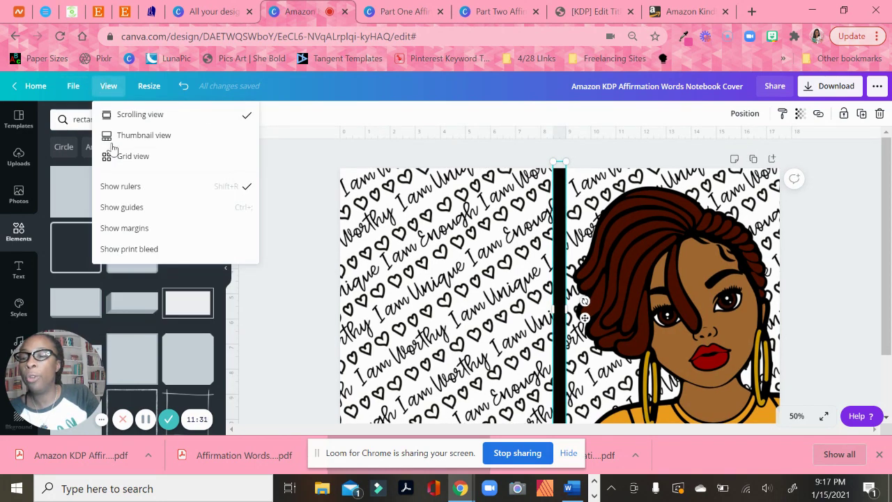
pyautogui.click(116, 207)
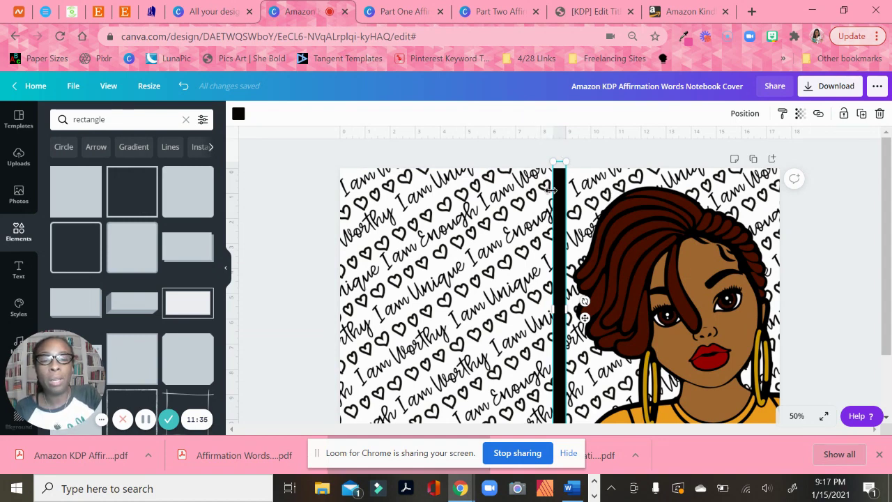
# Widen the black spine rectangle on both sides so it spans from about 8 in to 9.5 in on the ruler.
pyautogui.moveTo(553, 222)
pyautogui.mouseDown()
pyautogui.moveTo(534, 225)
pyautogui.moveTo(542, 225)
pyautogui.mouseUp()
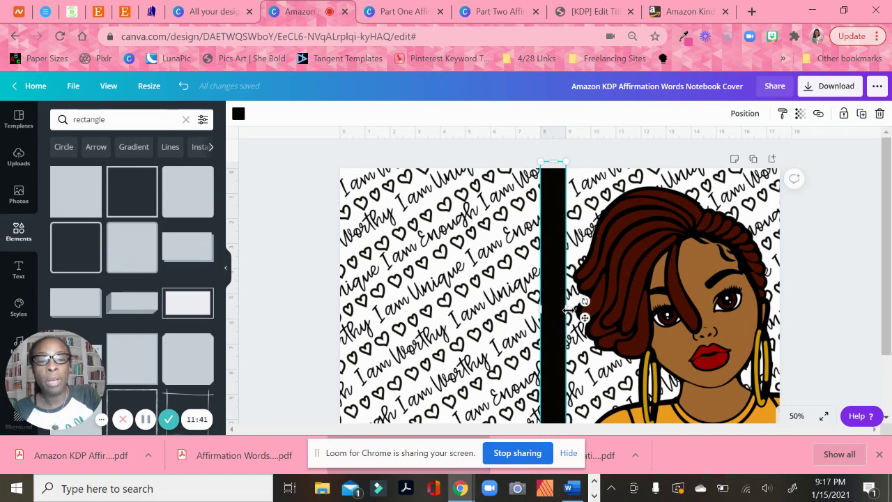
pyautogui.moveTo(569, 310); pyautogui.dragTo(579, 310)
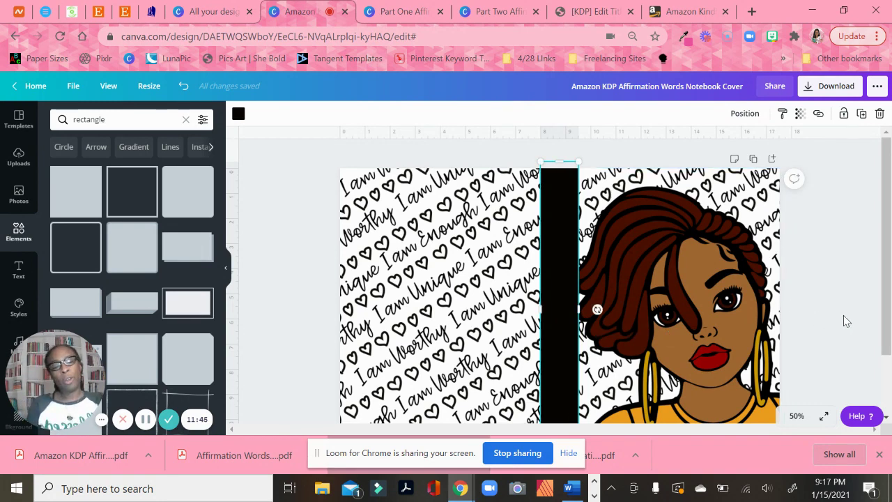
pyautogui.scroll(-1, 847, 317)
pyautogui.scroll(1, 830, 300)
# Shift the front cover portrait slightly away from the spine so its inner edge lies just under the widened black rectangle.
pyautogui.click(699, 295)
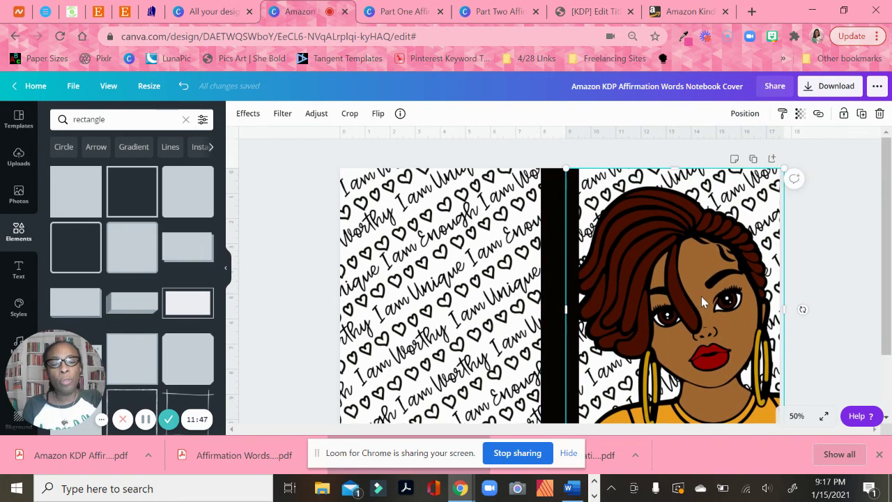
pyautogui.moveTo(701, 297); pyautogui.dragTo(708, 297)
pyautogui.click(829, 259)
pyautogui.scroll(-2, 829, 264)
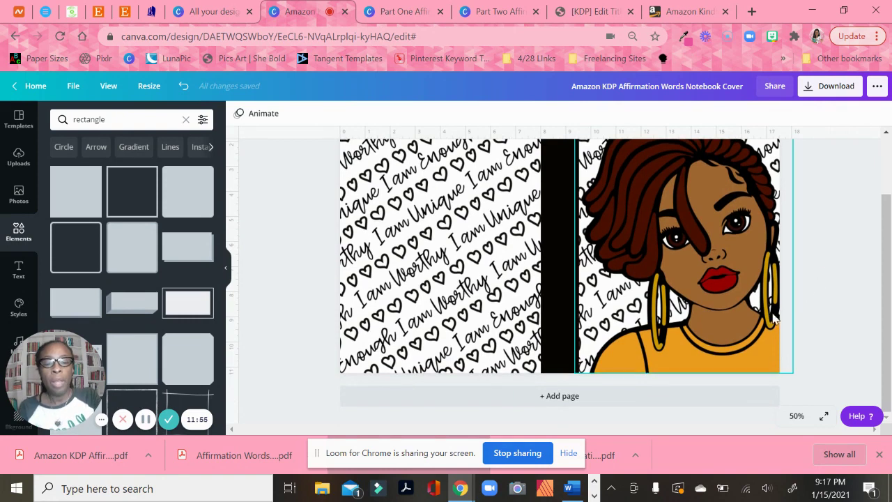
# Download the Amazon KDP Affirmation Words Notebook Cover design as a PDF Print file and return to the editor.
pyautogui.scroll(1, 778, 306)
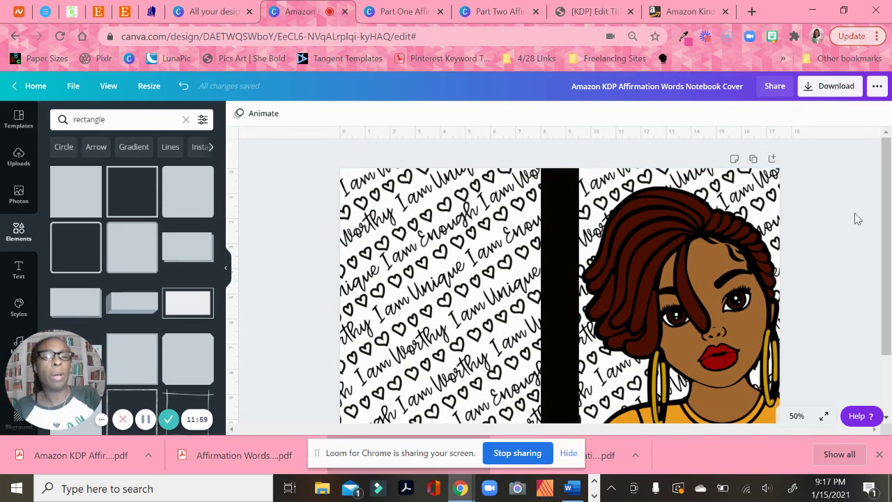
pyautogui.click(846, 95)
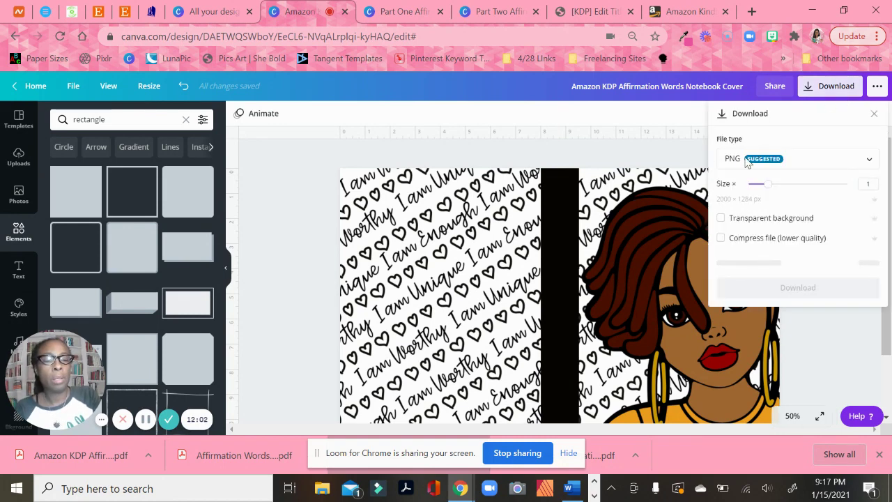
pyautogui.click(857, 159)
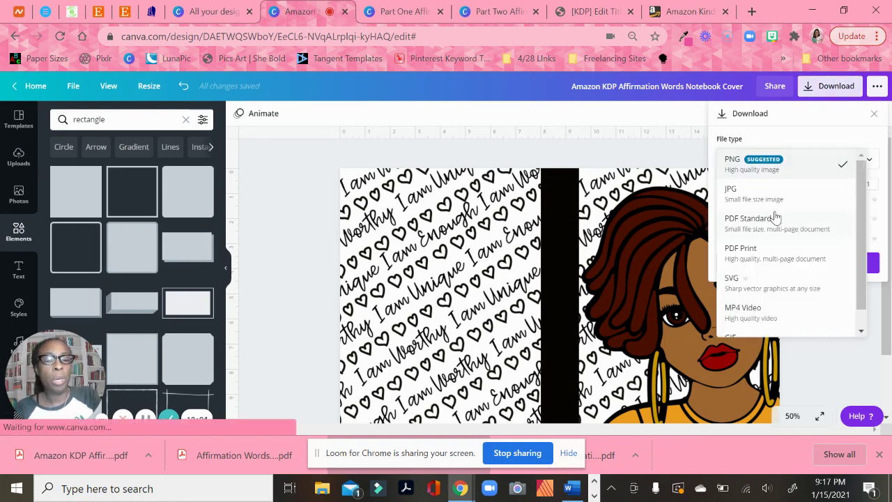
pyautogui.click(764, 255)
pyautogui.click(813, 207)
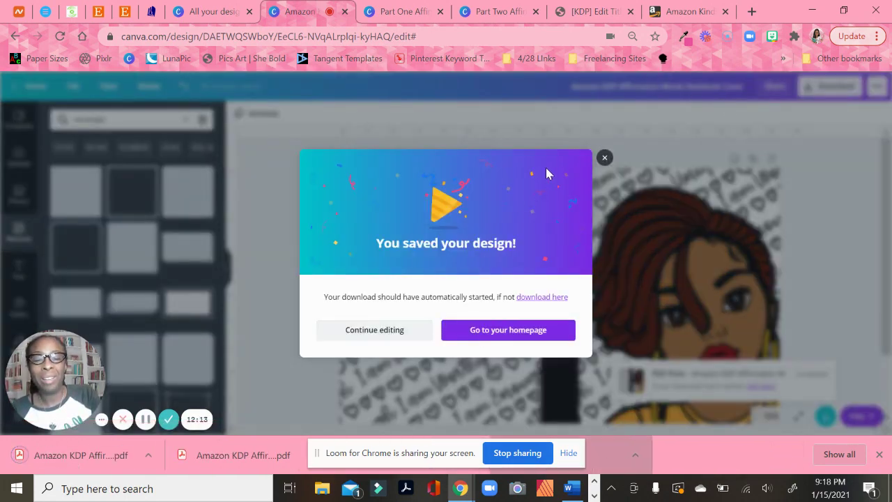
pyautogui.click(603, 159)
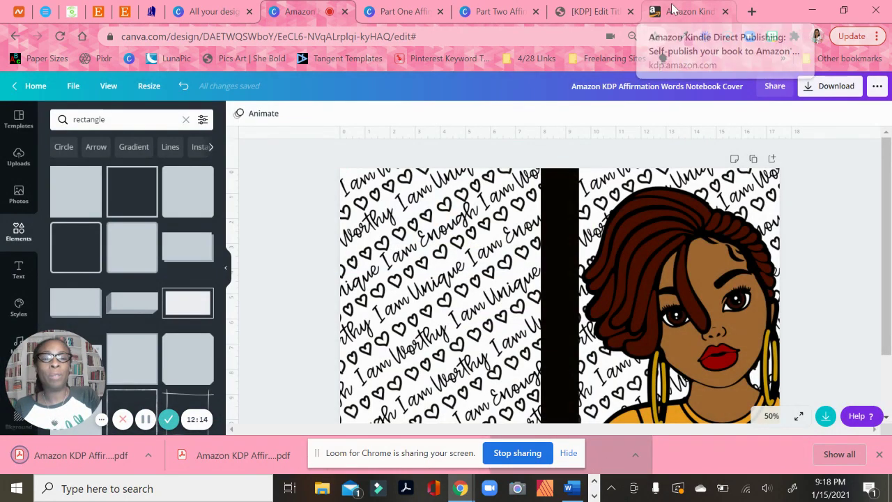
# Switch to Kindle Direct Publishing, close the cover template page, and upload the newest Amazon KDP Affirmation Words Notebook Cover PDF as the book cover.
pyautogui.click(687, 11)
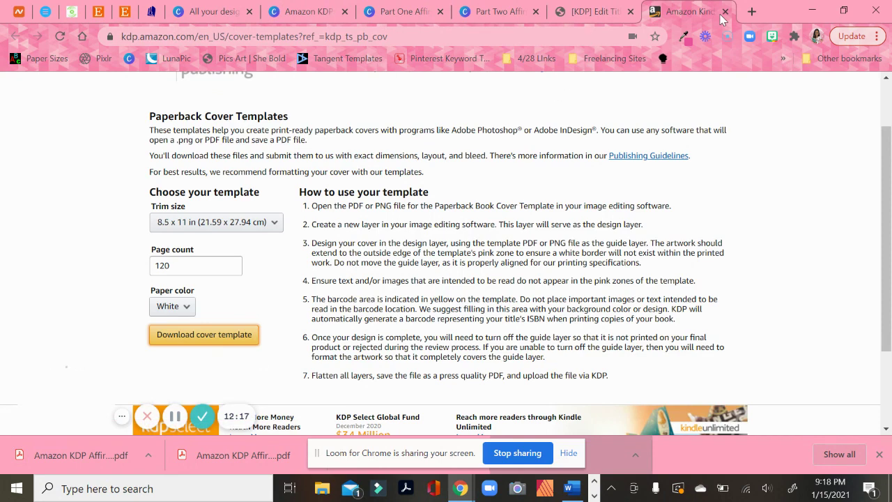
pyautogui.click(726, 11)
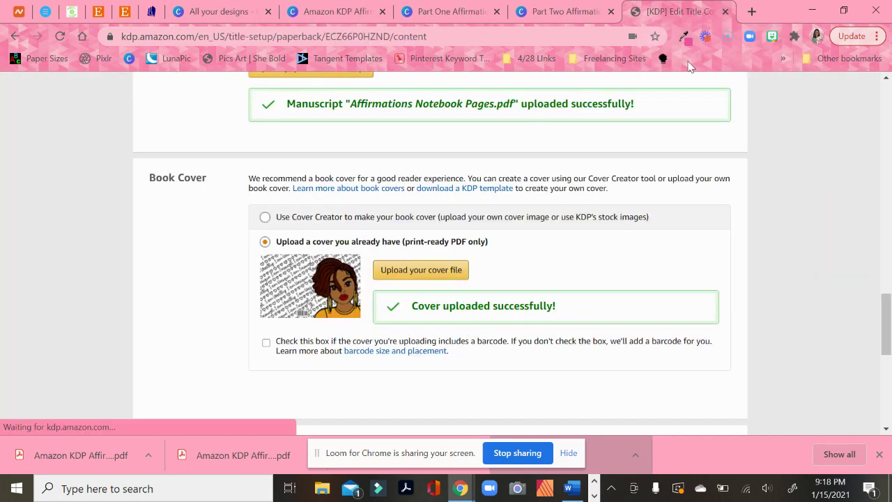
pyautogui.click(417, 274)
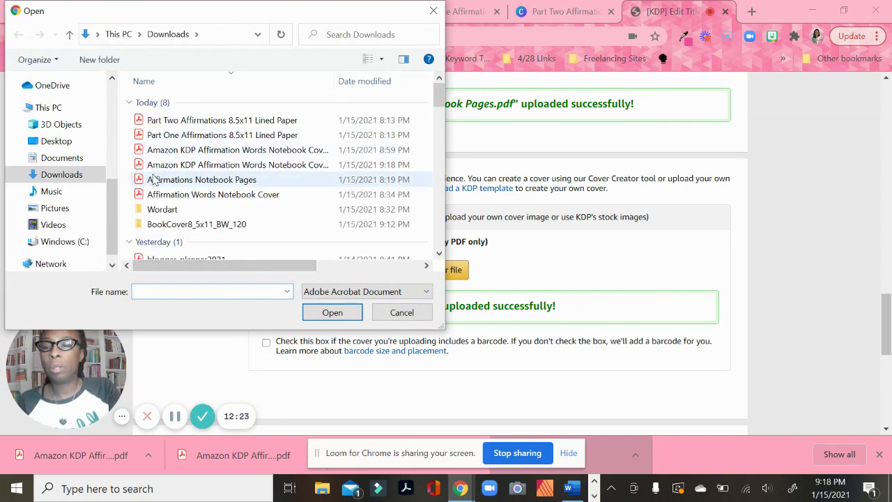
pyautogui.doubleClick(157, 169)
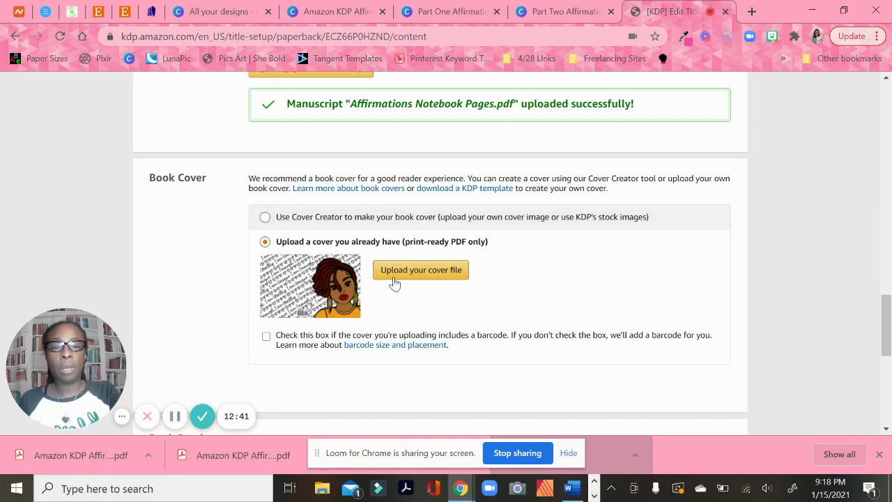
pyautogui.scroll(-2, 553, 292)
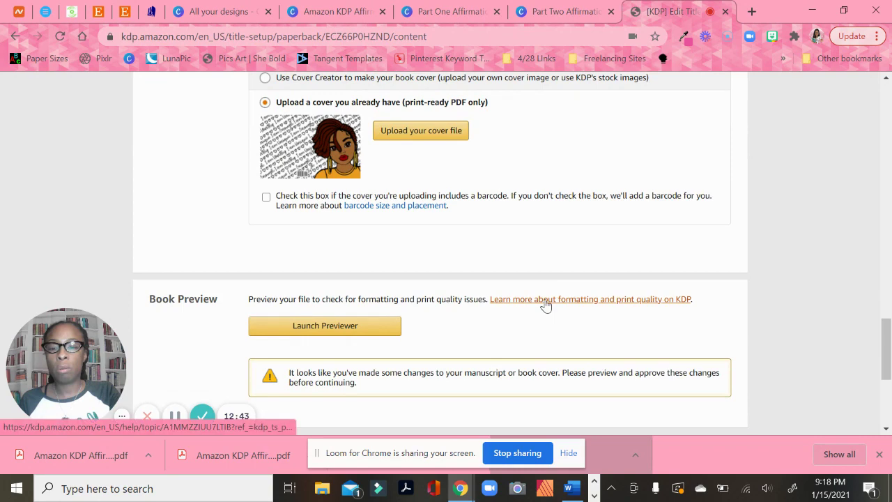
pyautogui.scroll(2, 551, 204)
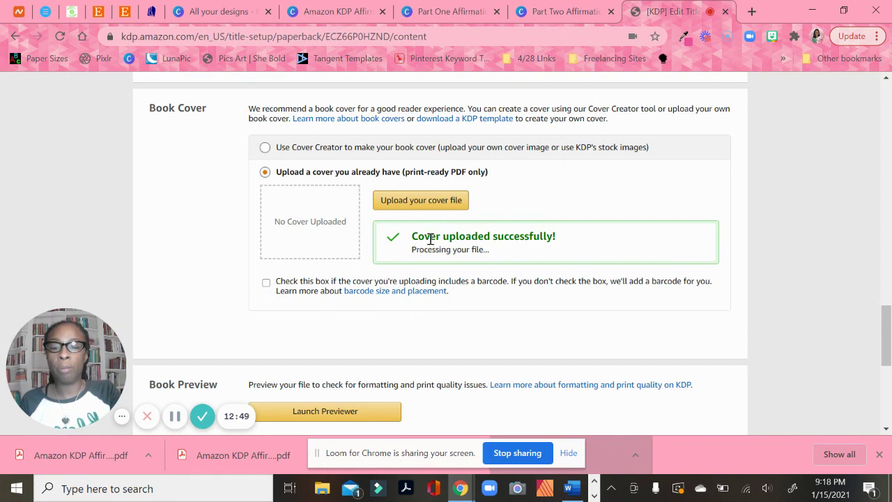
# Launch the print previewer for the paperback, continuing despite the small screen size.
pyautogui.scroll(-1, 451, 348)
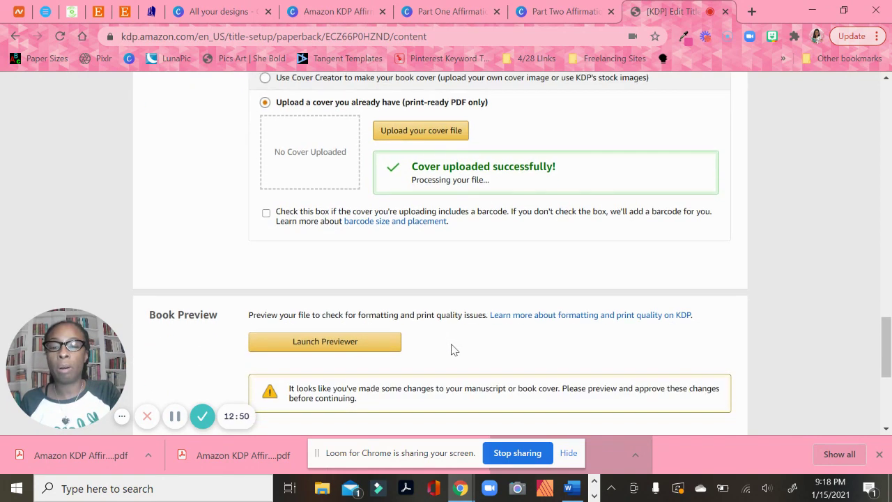
pyautogui.click(335, 342)
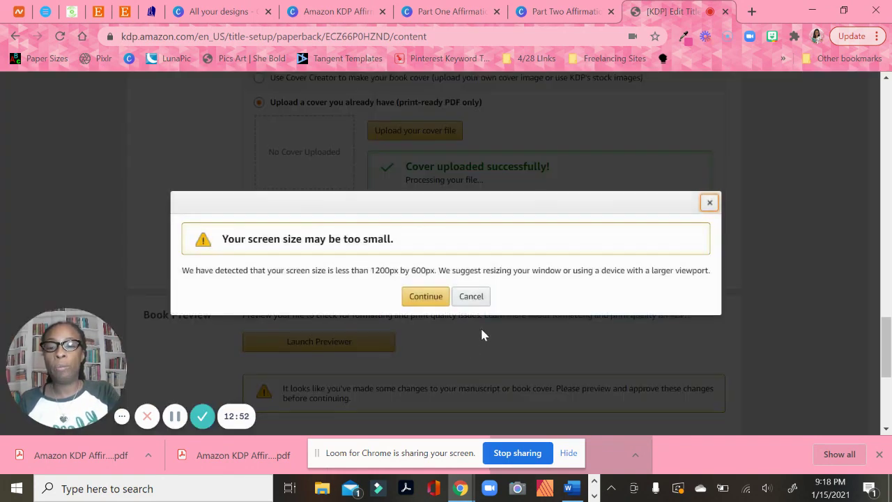
pyautogui.click(425, 300)
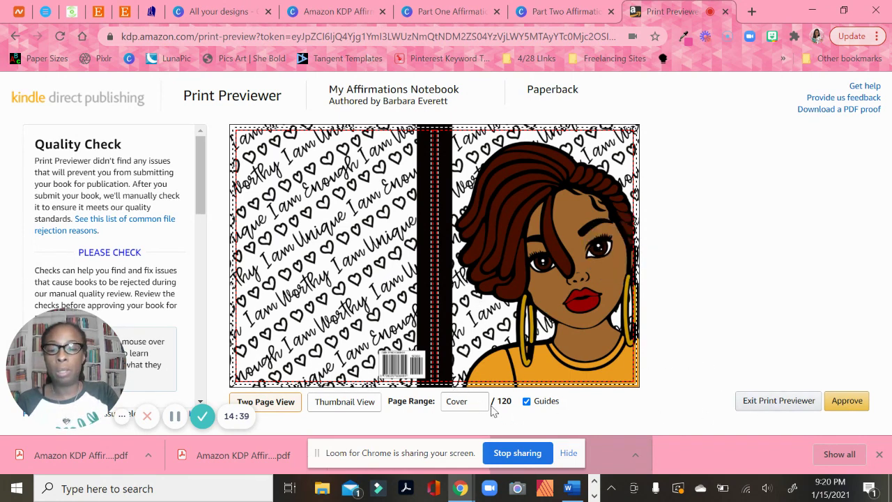
# Page through the previewed notebook from the cover to pages 24-25 to examine the interior layout against the guides.
pyautogui.click(632, 261)
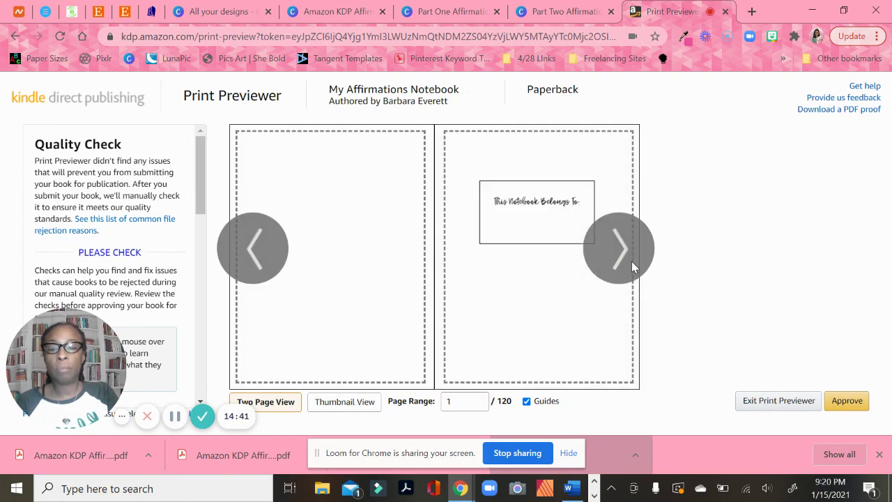
pyautogui.click(606, 242)
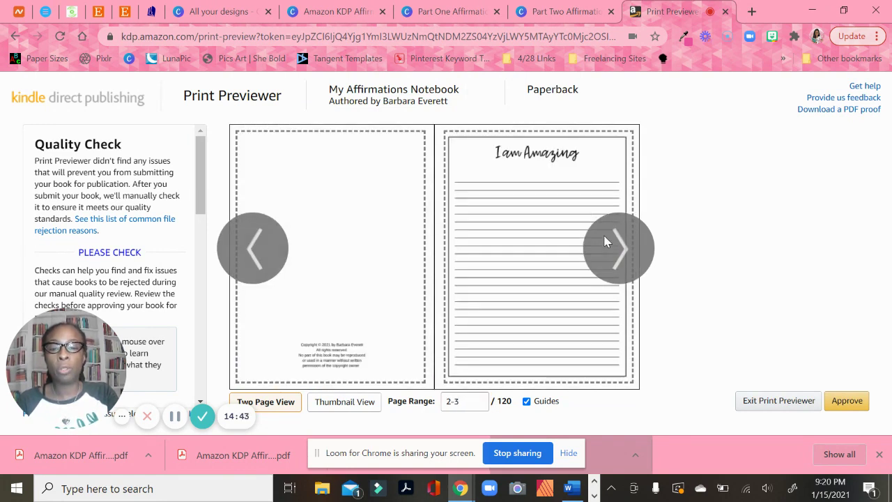
pyautogui.click(606, 241)
pyautogui.click(606, 242)
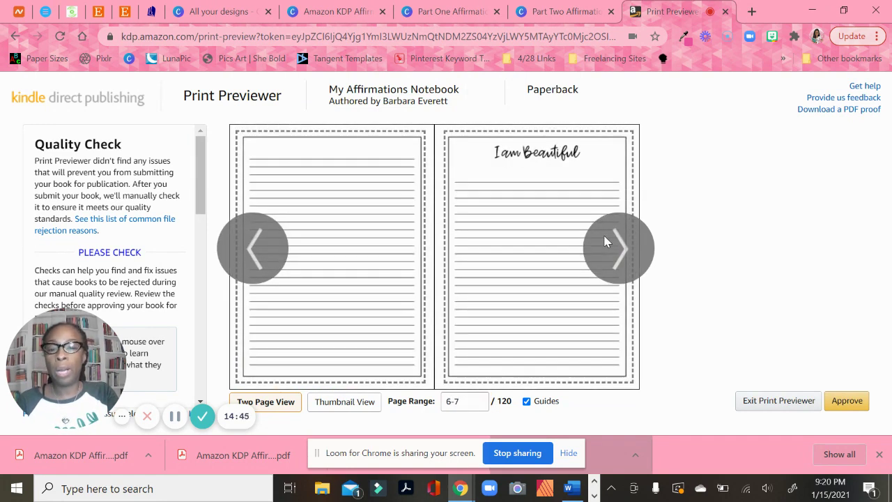
pyautogui.click(606, 242)
pyautogui.click(606, 242)
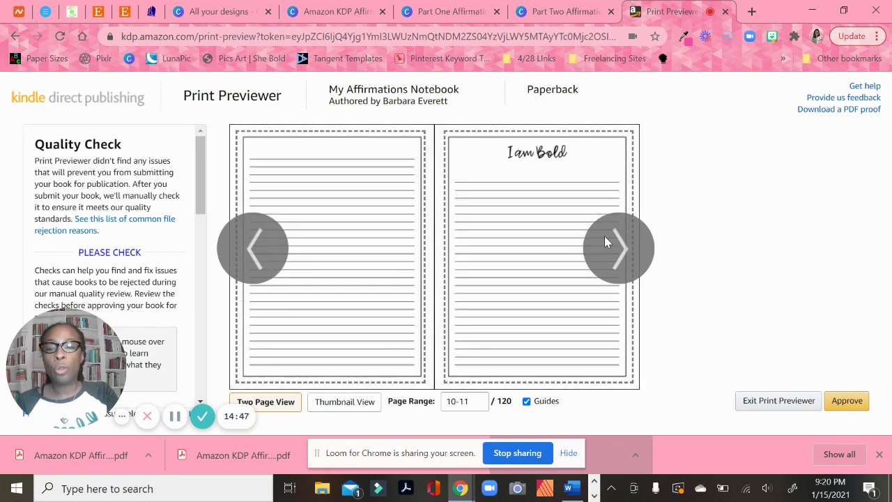
pyautogui.click(606, 242)
pyautogui.click(606, 240)
pyautogui.click(605, 240)
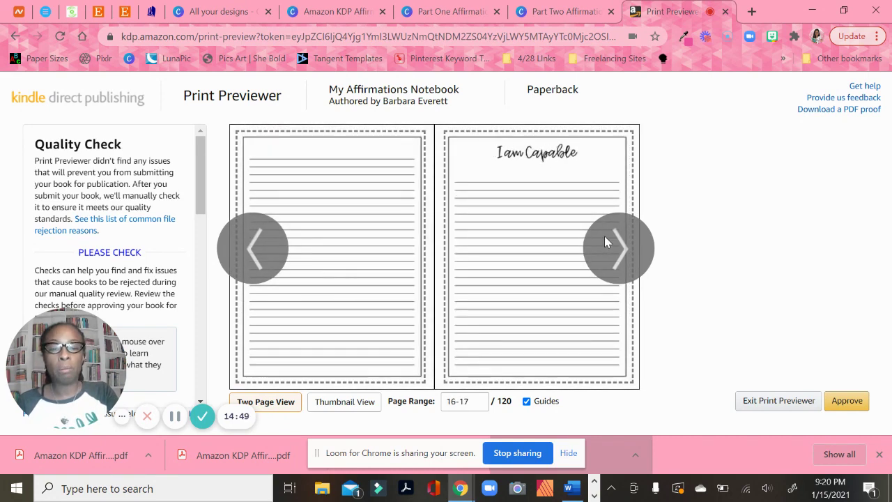
pyautogui.click(606, 241)
pyautogui.click(605, 241)
pyautogui.click(605, 241)
pyautogui.click(605, 240)
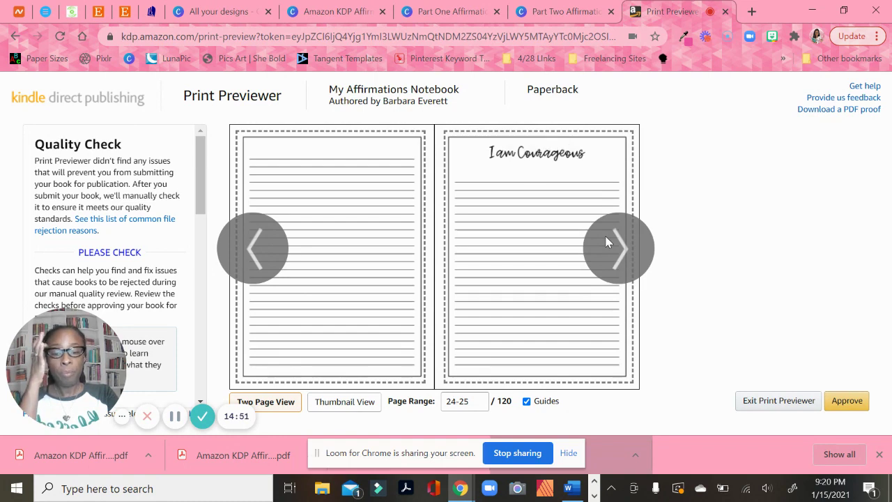
# Approve the print preview, then save the paperback content and continue to rights and pricing.
pyautogui.click(853, 403)
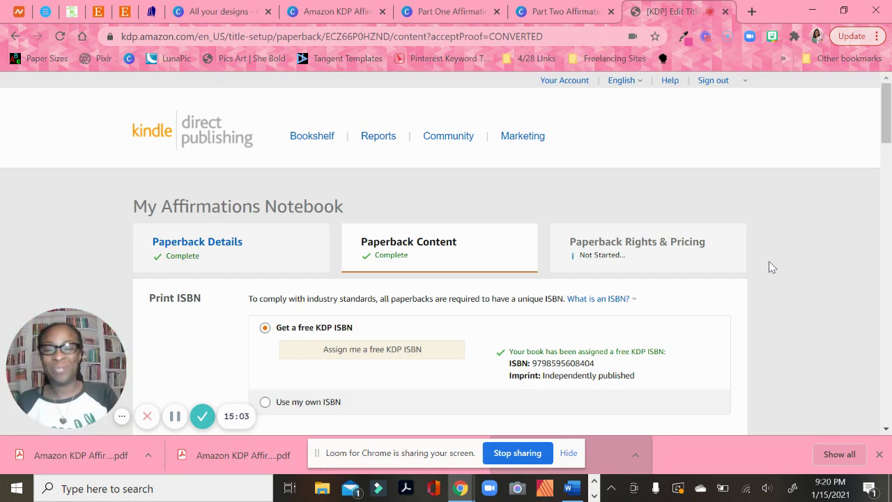
pyautogui.scroll(-8, 743, 273)
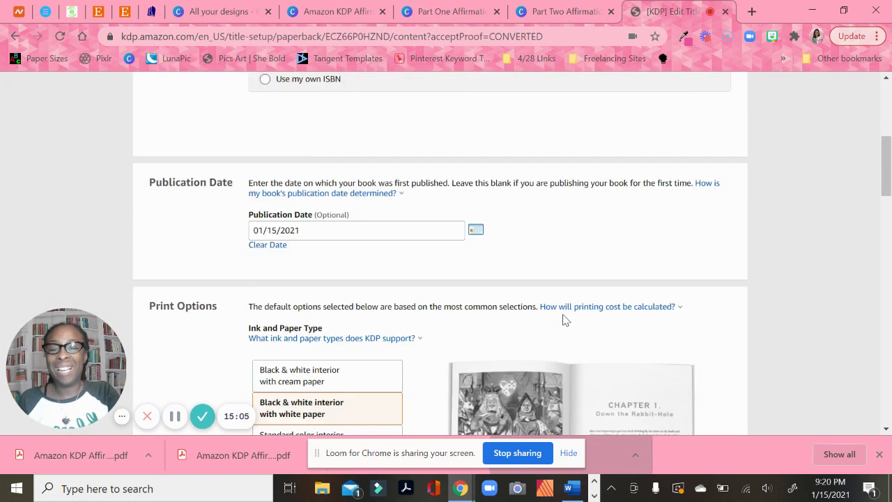
pyautogui.scroll(-8, 565, 314)
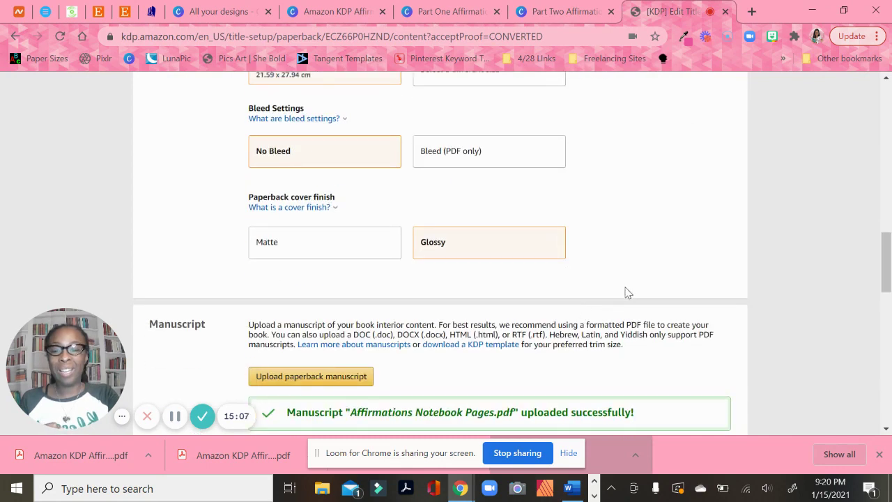
pyautogui.scroll(-10, 627, 293)
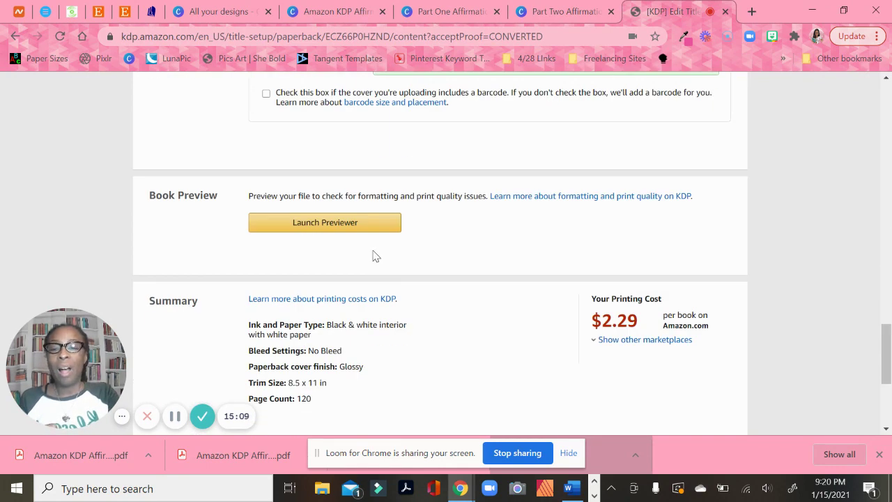
pyautogui.scroll(-1, 551, 315)
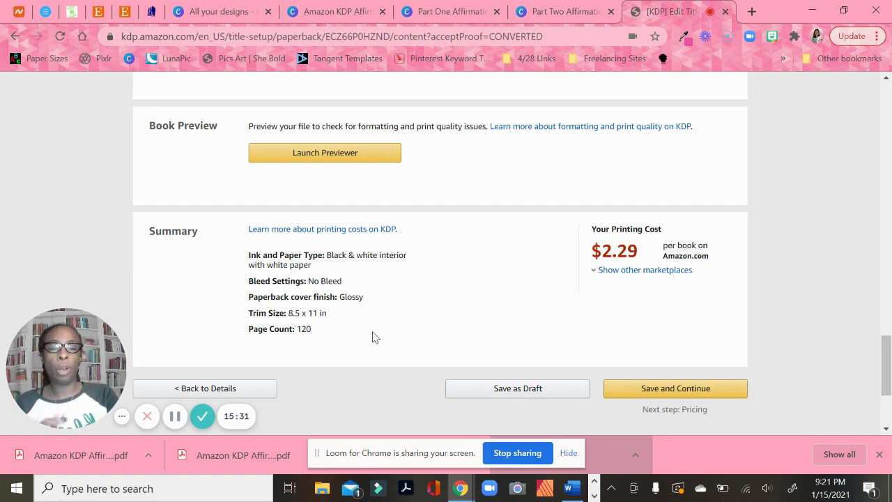
pyautogui.click(671, 390)
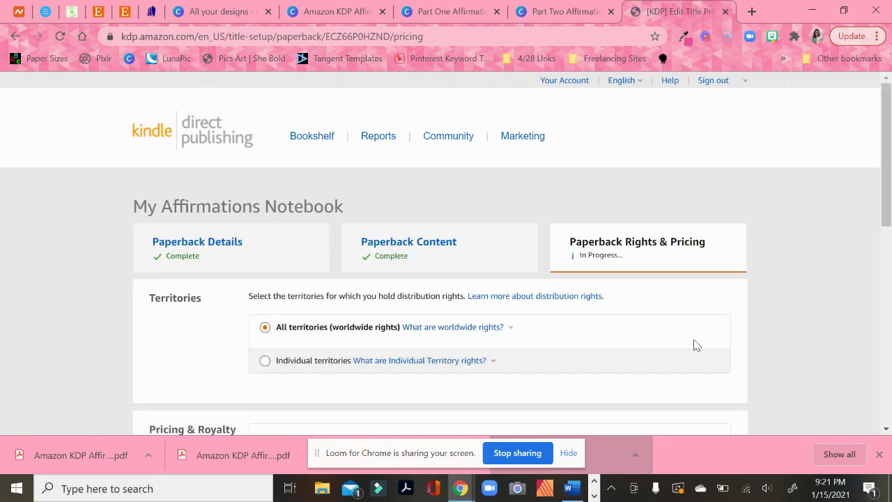
# Keep worldwide rights for all territories and set the Amazon.com list price to 9.99 USD.
pyautogui.click(284, 359)
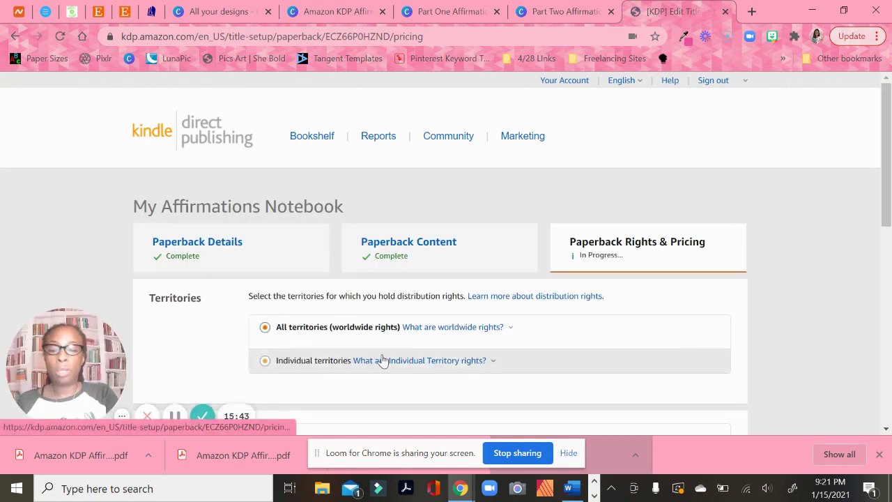
pyautogui.scroll(-3, 382, 361)
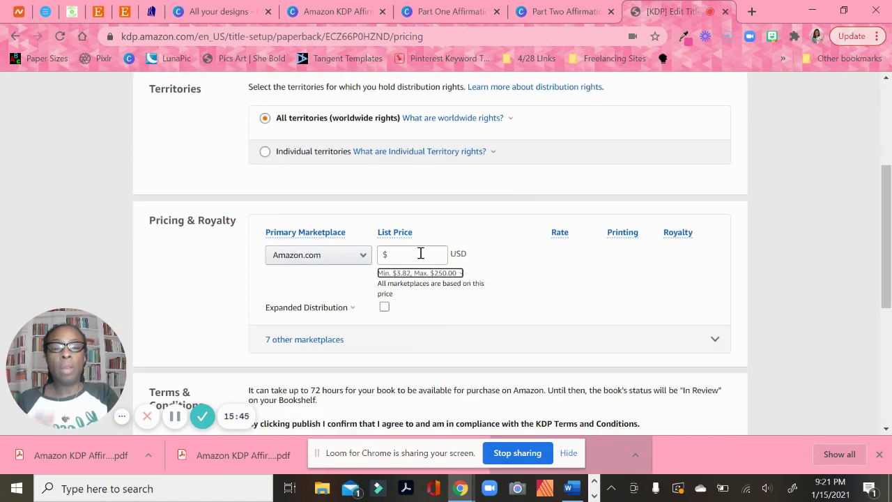
pyautogui.click(431, 256)
pyautogui.click(407, 274)
pyautogui.click(385, 282)
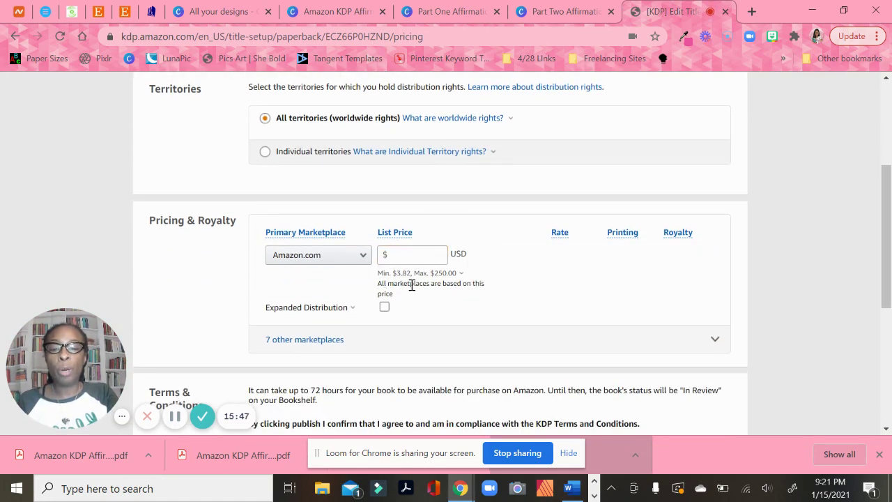
pyautogui.click(406, 255)
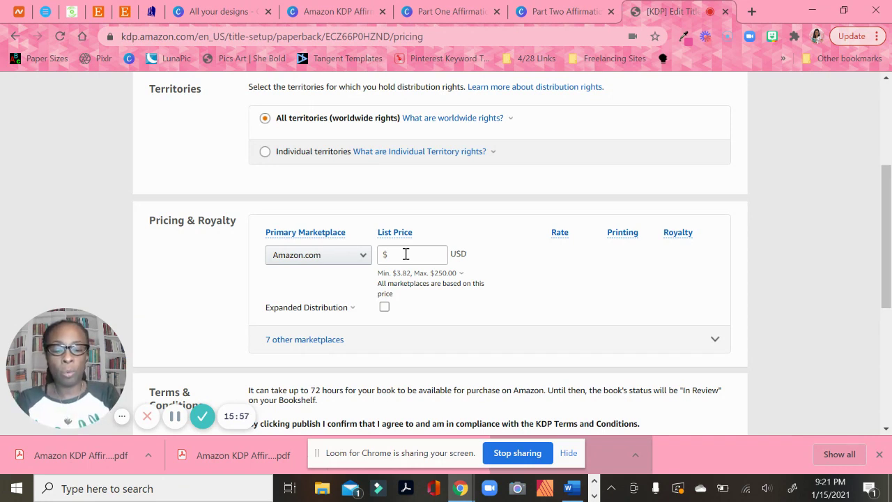
pyautogui.click(405, 255)
pyautogui.write('9.99')
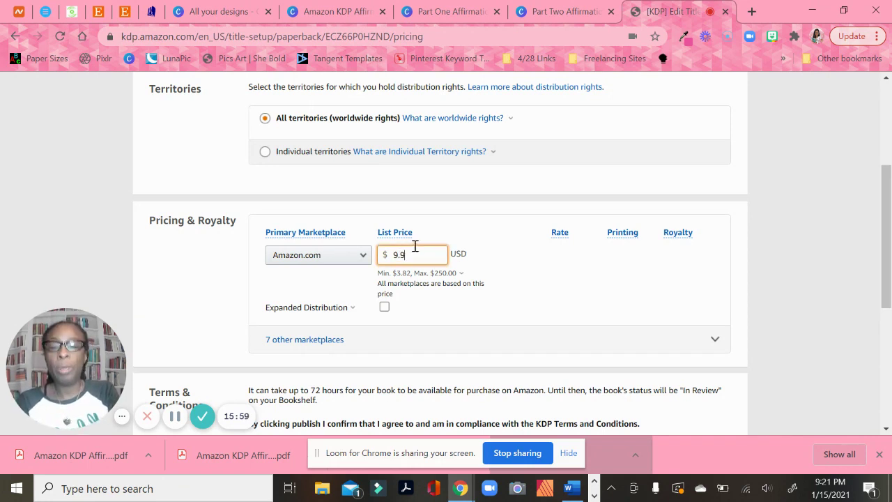
pyautogui.click(511, 250)
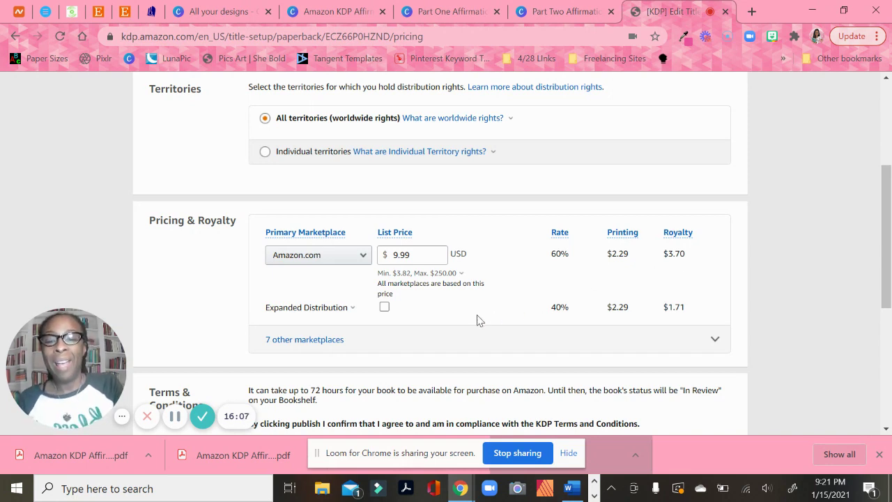
# Review the Expanded Distribution option, the terms and conditions, and the publishing choices for the paperback.
pyautogui.click(384, 308)
pyautogui.click(384, 309)
pyautogui.moveTo(339, 313)
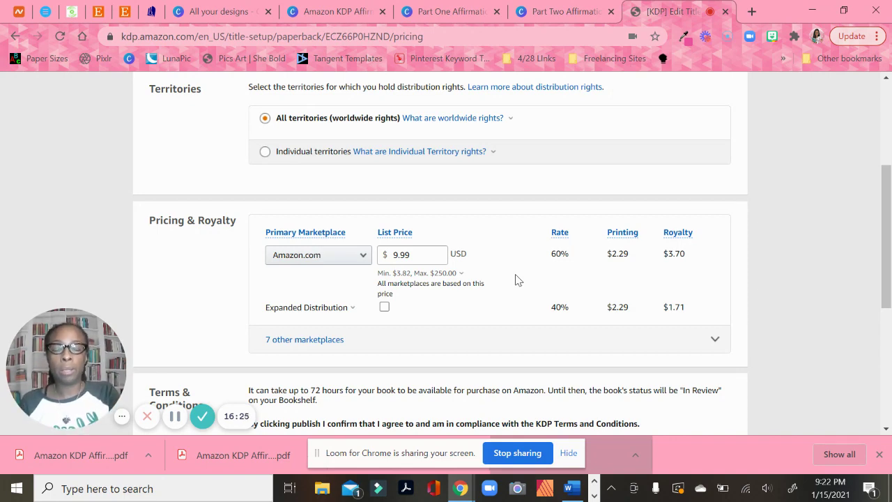
pyautogui.scroll(-3, 518, 279)
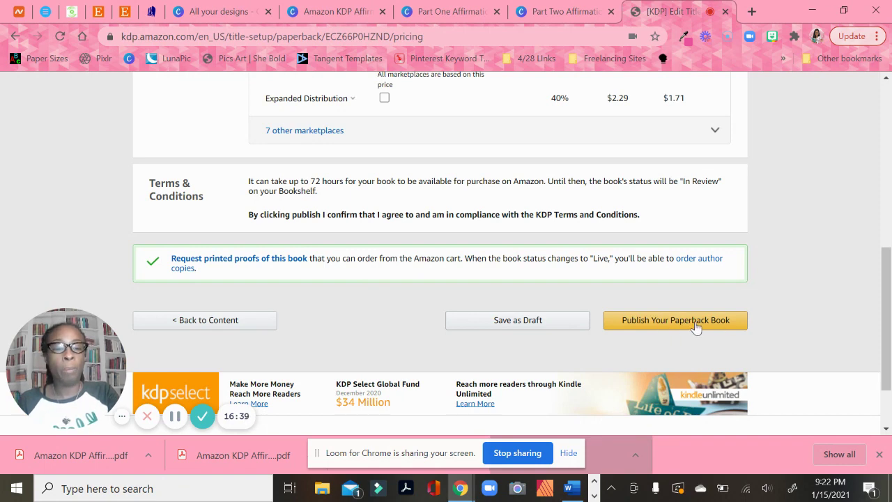
pyautogui.scroll(-1, 772, 316)
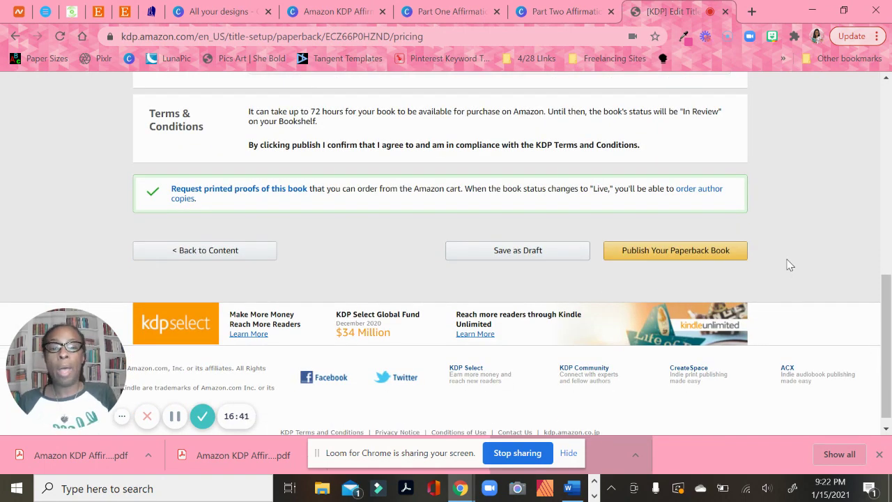